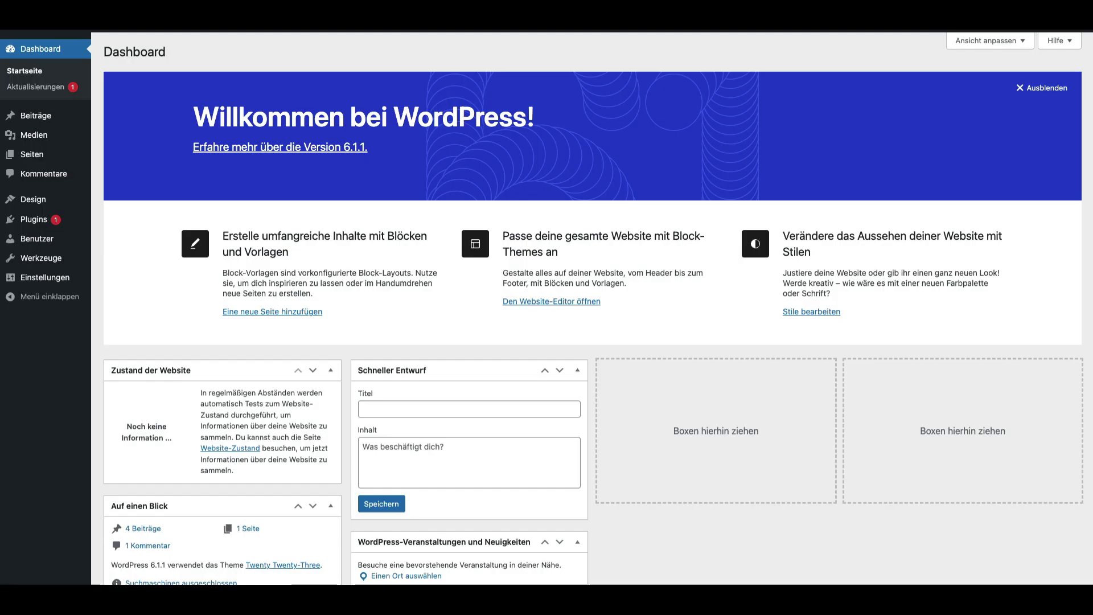
# Upload the Thrive Product Manager plugin from its zip file, install it and activate it.
pyautogui.click(61, 218)
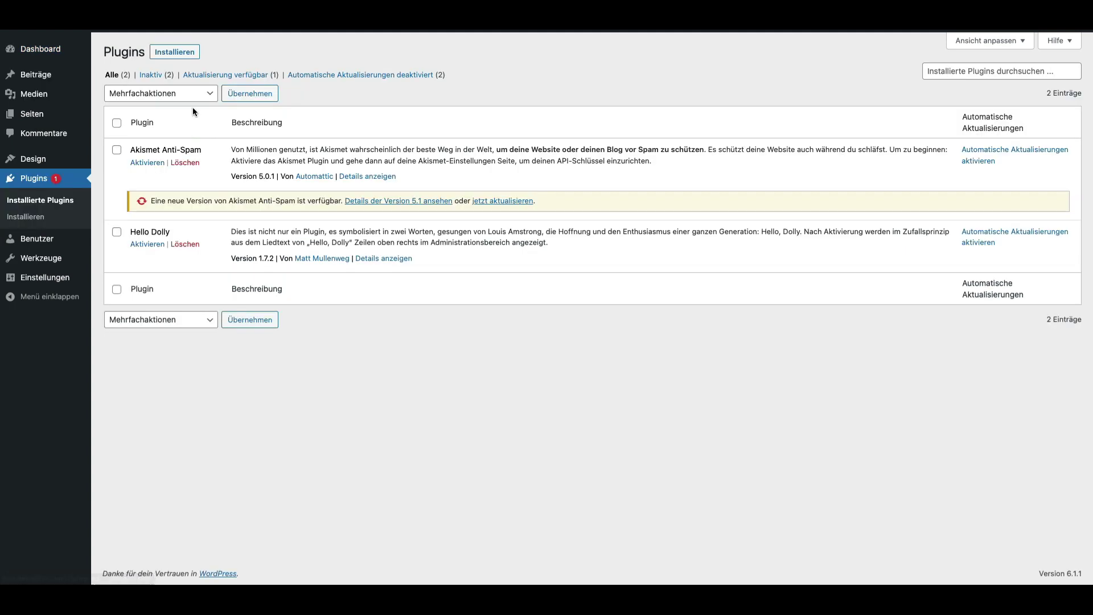
pyautogui.click(176, 52)
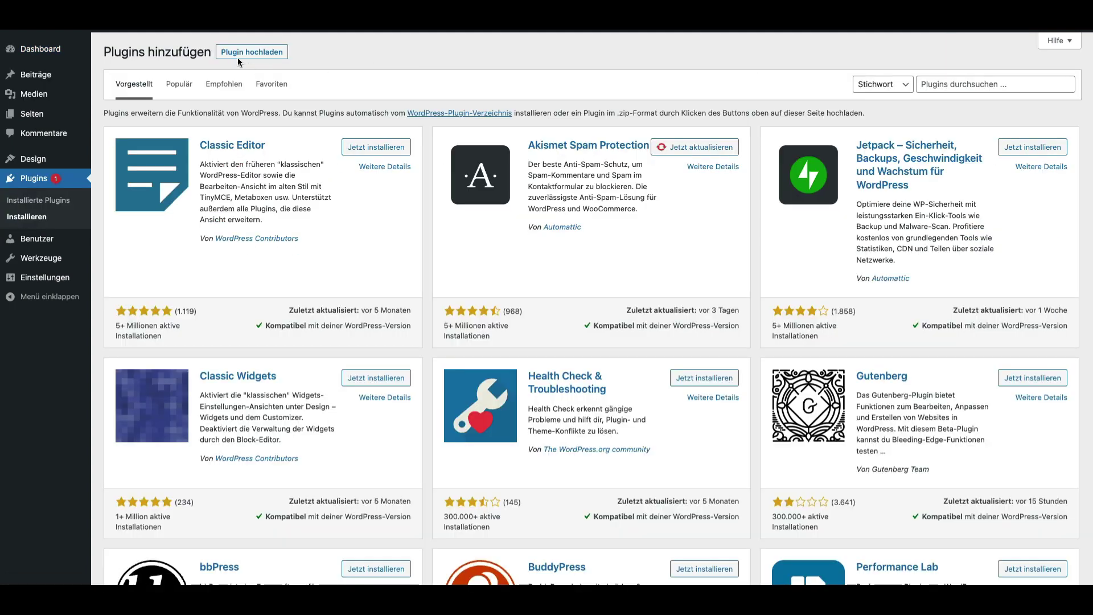
pyautogui.click(251, 52)
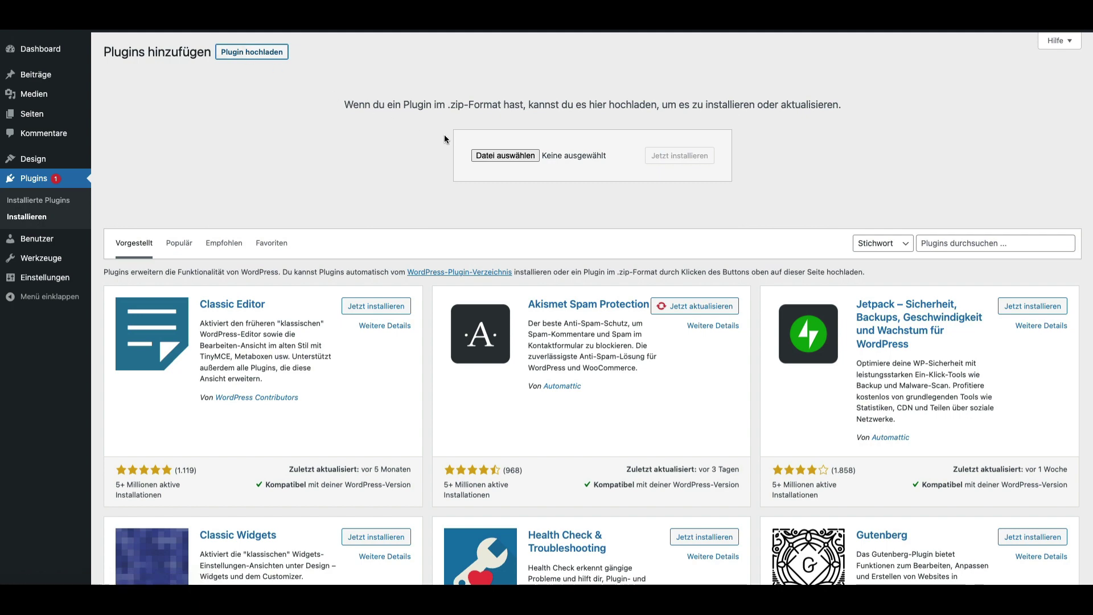
pyautogui.click(498, 156)
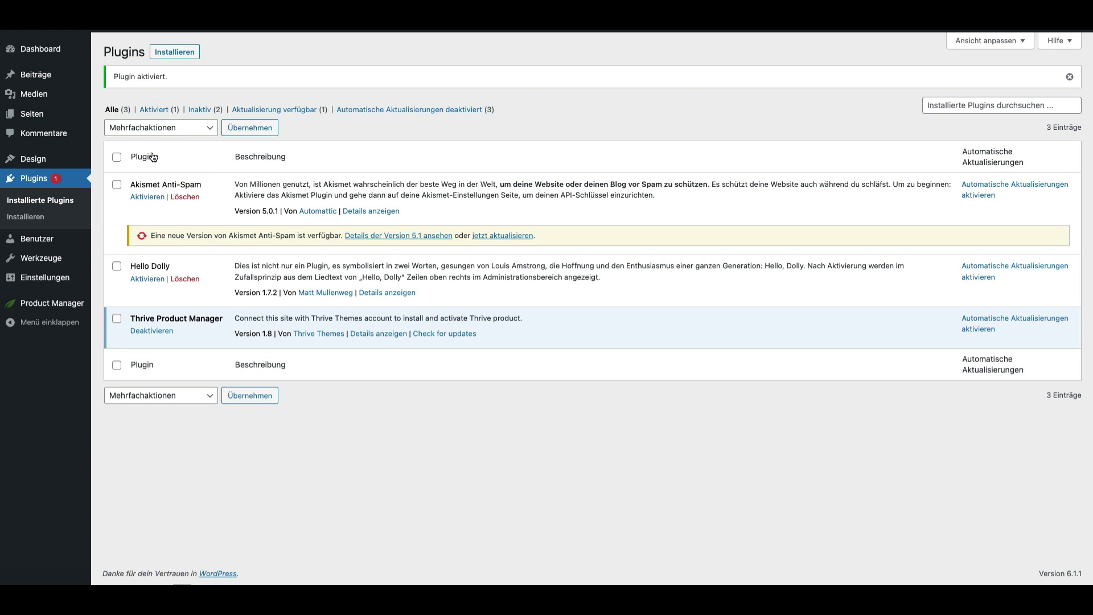
# Connect the Product Manager to the Thrive Themes account and install Thrive Architect and Thrive Theme Builder.
pyautogui.click(68, 303)
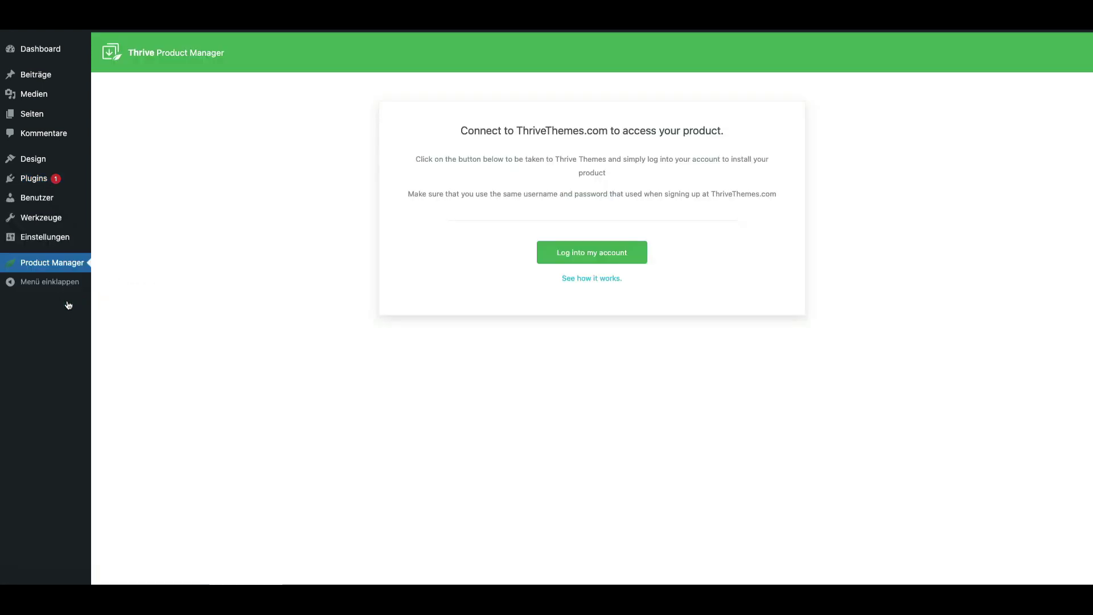
pyautogui.click(563, 253)
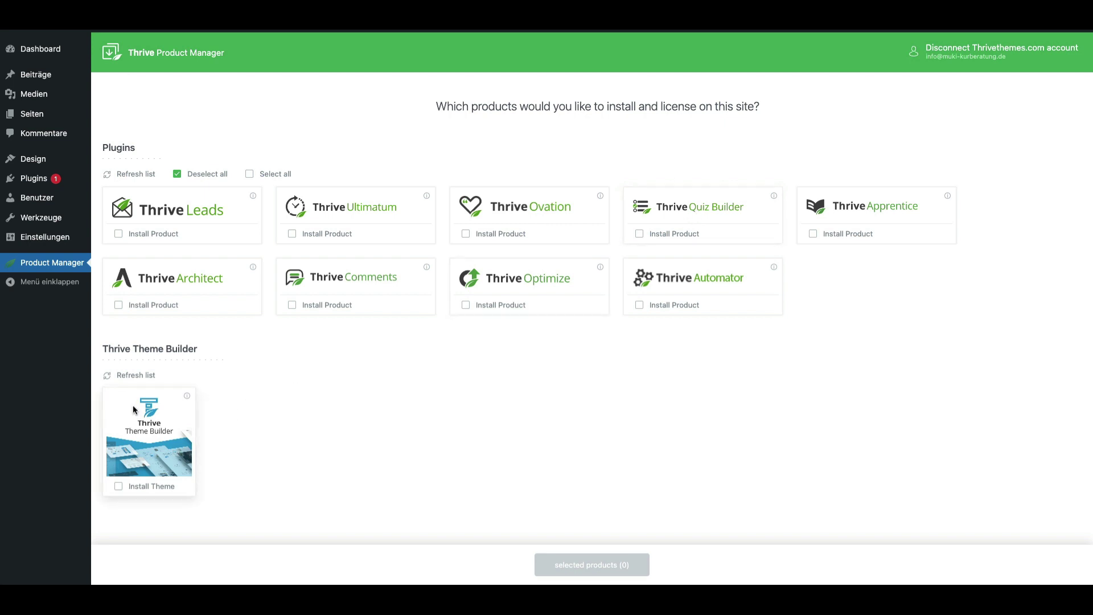
pyautogui.click(118, 305)
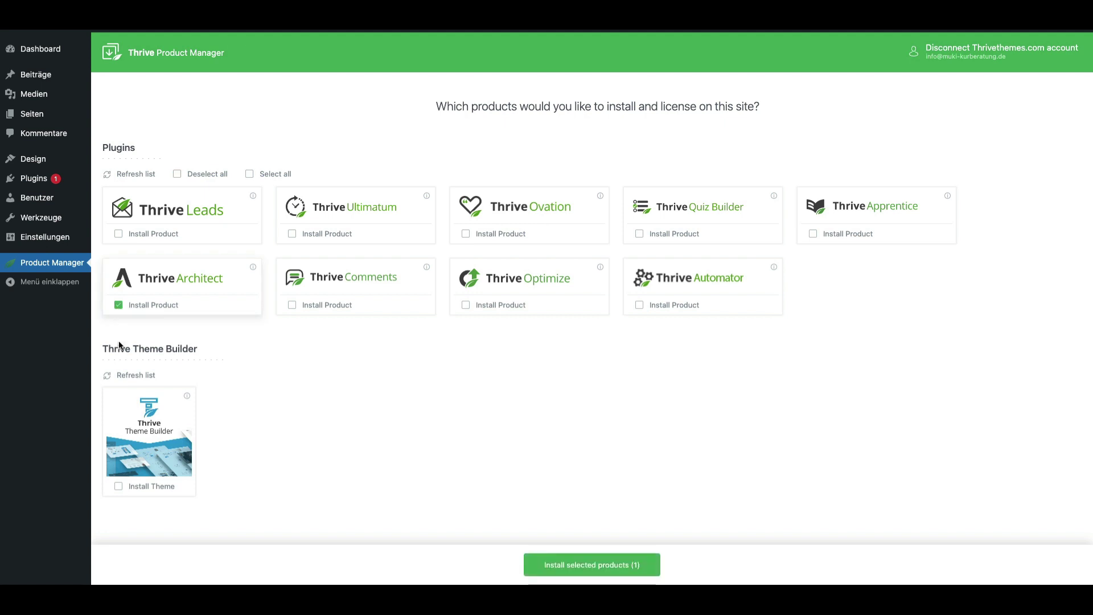
pyautogui.click(118, 485)
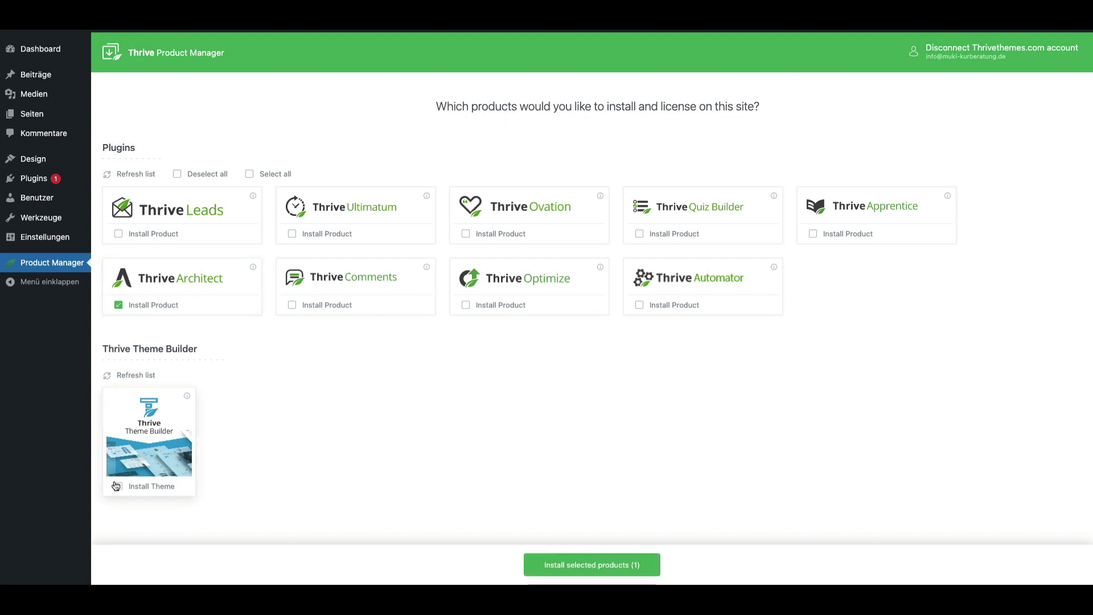
pyautogui.click(598, 565)
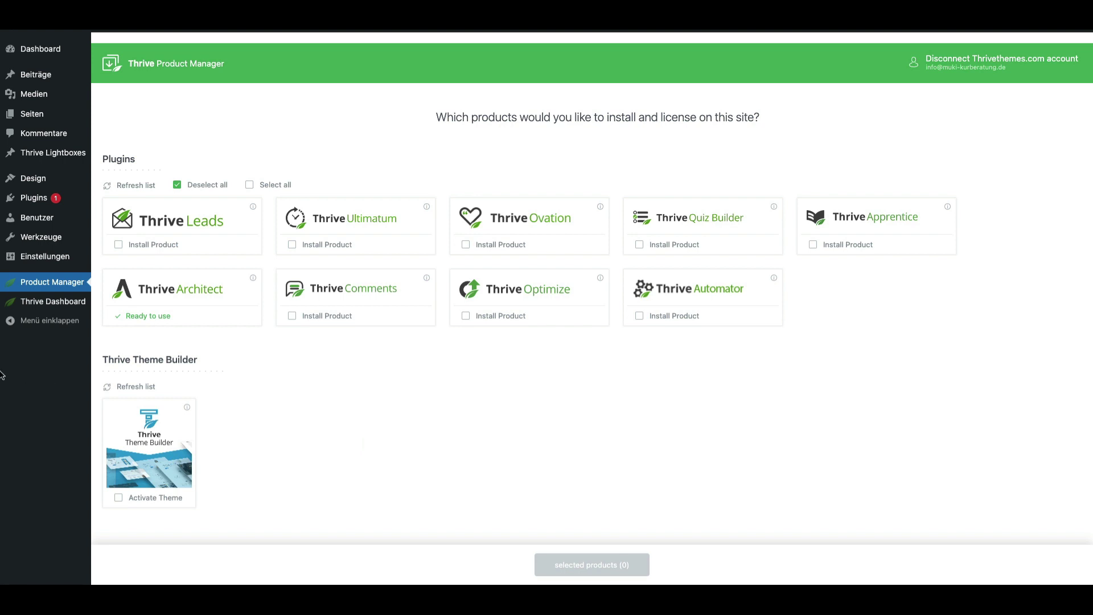
# Activate Thrive Theme Builder and choose the Ommi theme from its dashboard.
pyautogui.click(119, 497)
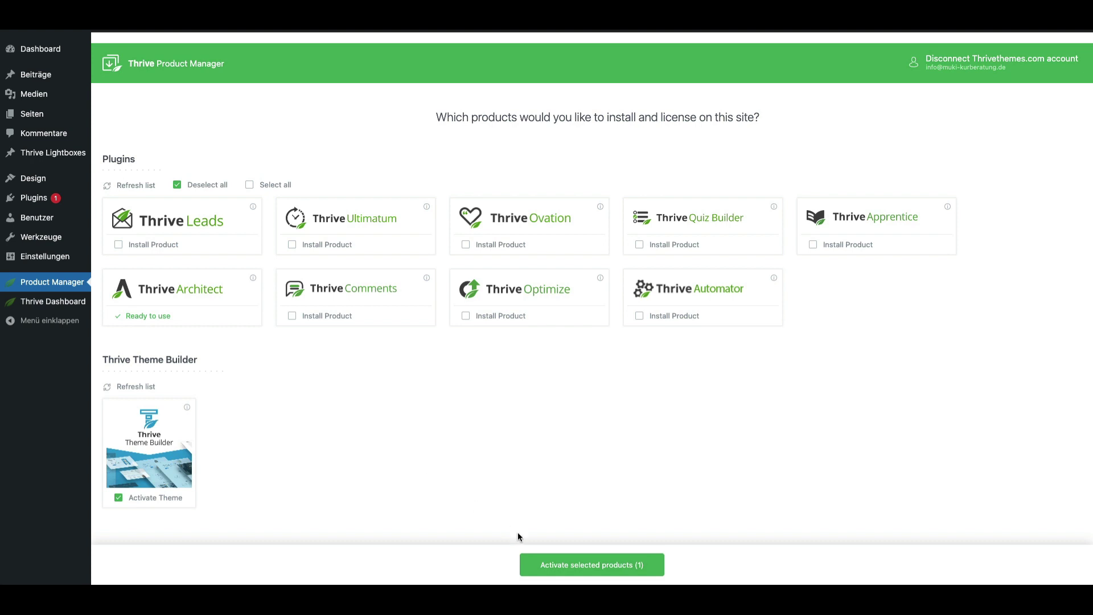
pyautogui.click(555, 562)
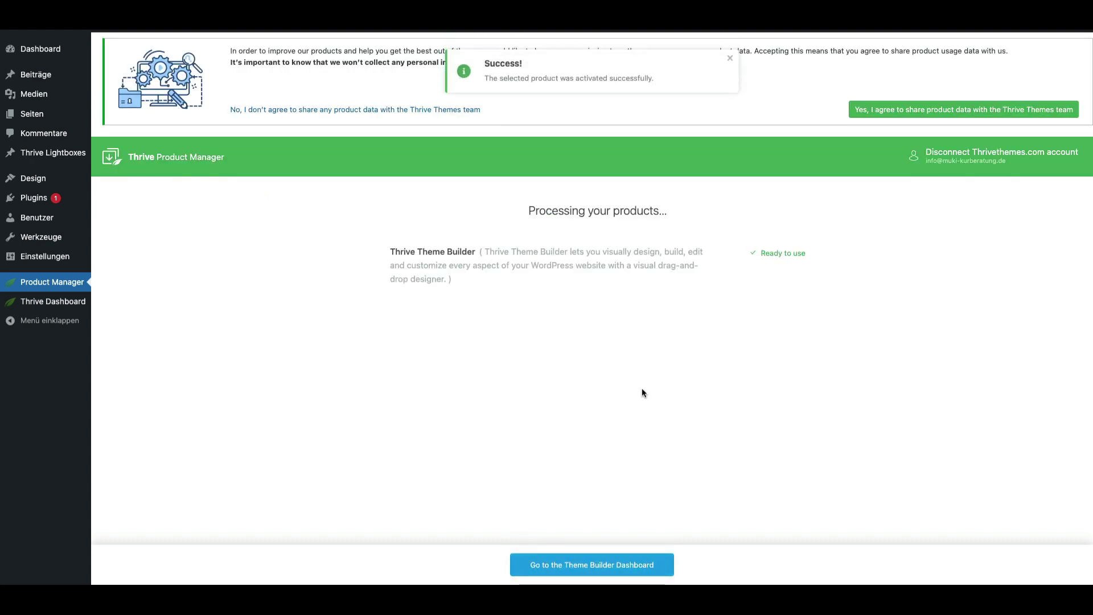
pyautogui.click(600, 563)
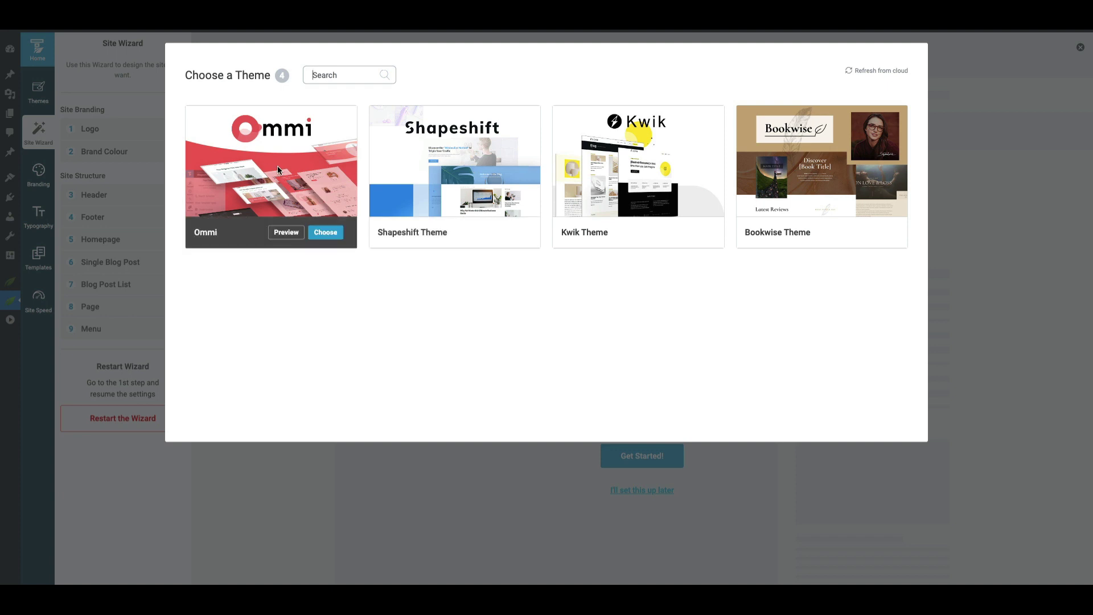
pyautogui.click(322, 232)
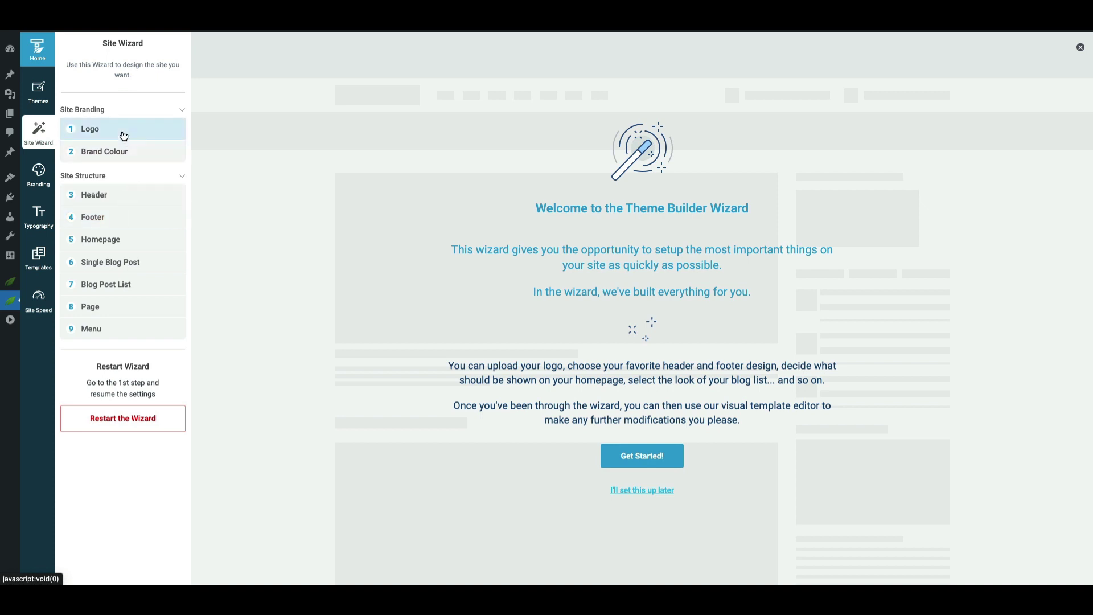
# Start the site wizard and set the ThriveBIZ logo, using the white version for dark backgrounds.
pyautogui.click(641, 466)
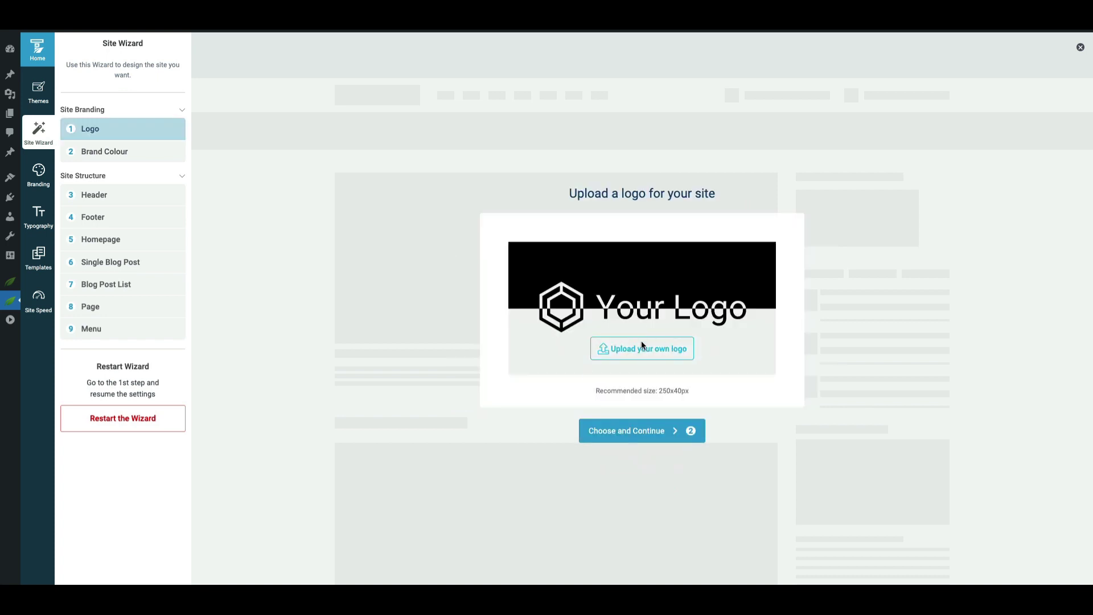
pyautogui.click(654, 350)
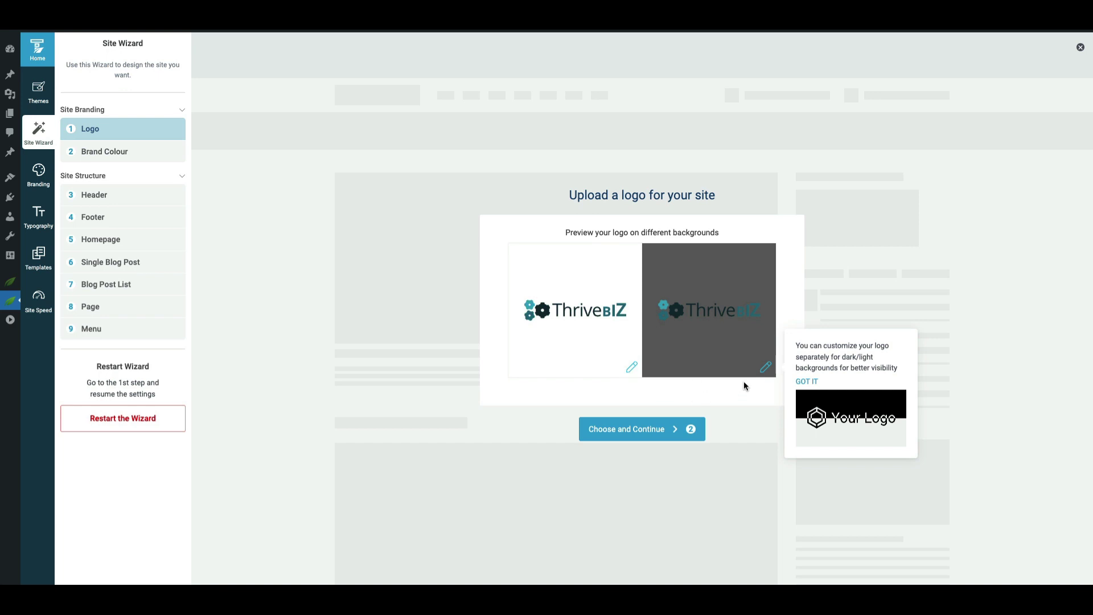
pyautogui.click(724, 317)
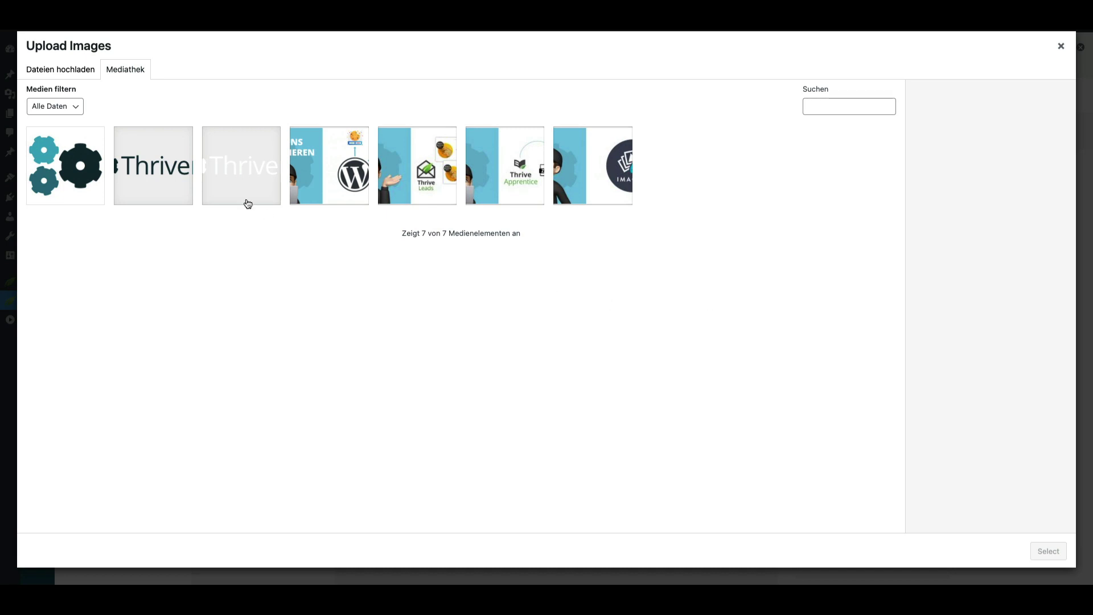
pyautogui.click(219, 162)
pyautogui.press('Return')
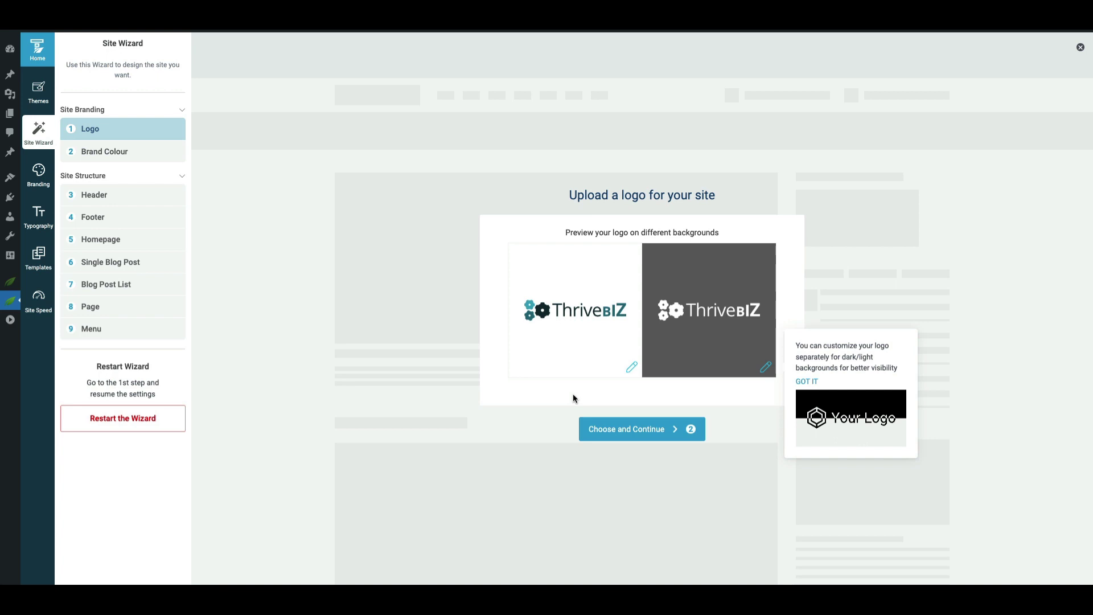
pyautogui.click(613, 434)
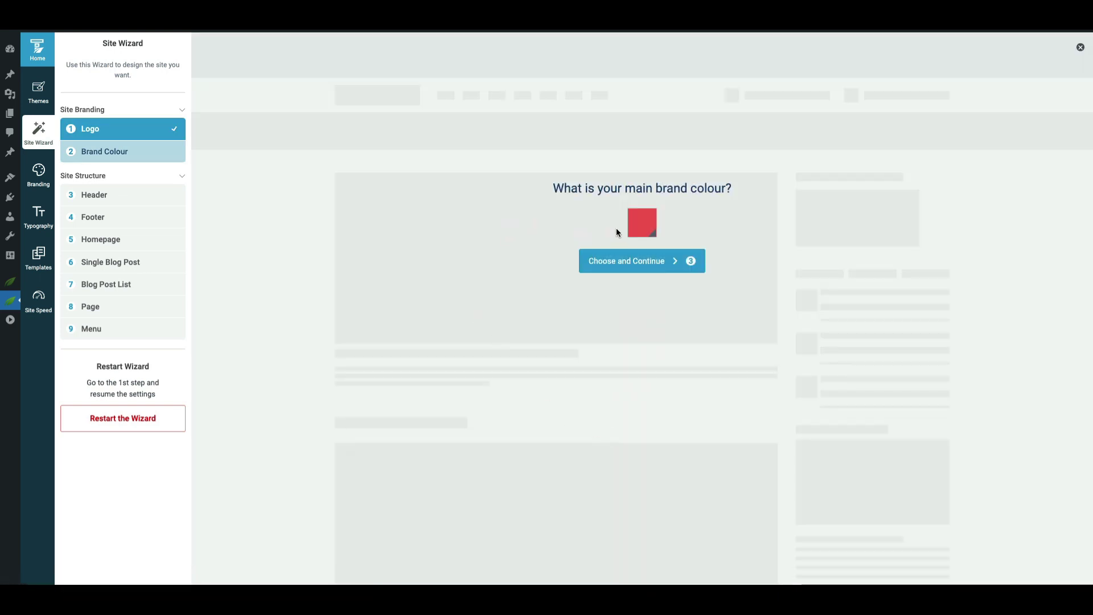
# Set the main brand colour to #3aa5d0 and continue to the header settings.
pyautogui.click(640, 224)
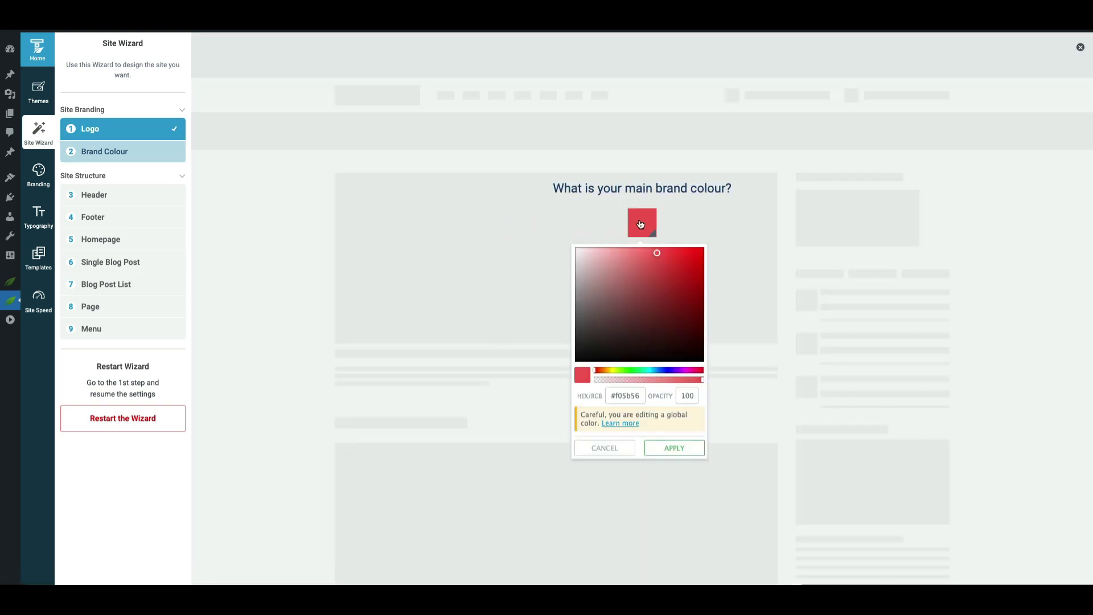
pyautogui.doubleClick(633, 392)
pyautogui.write('3aa5d0')
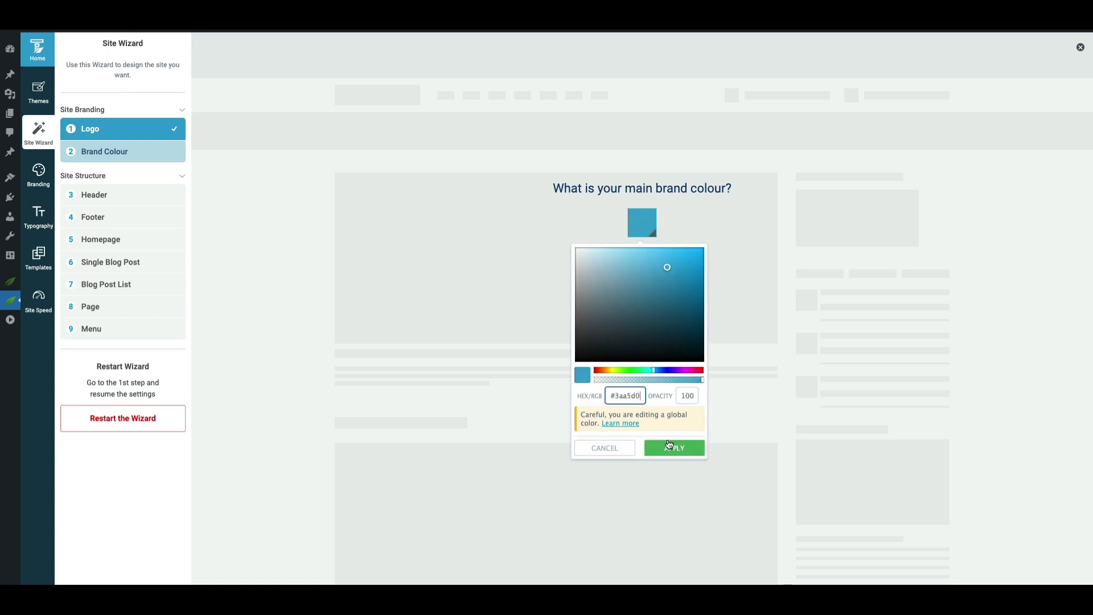
pyautogui.click(668, 443)
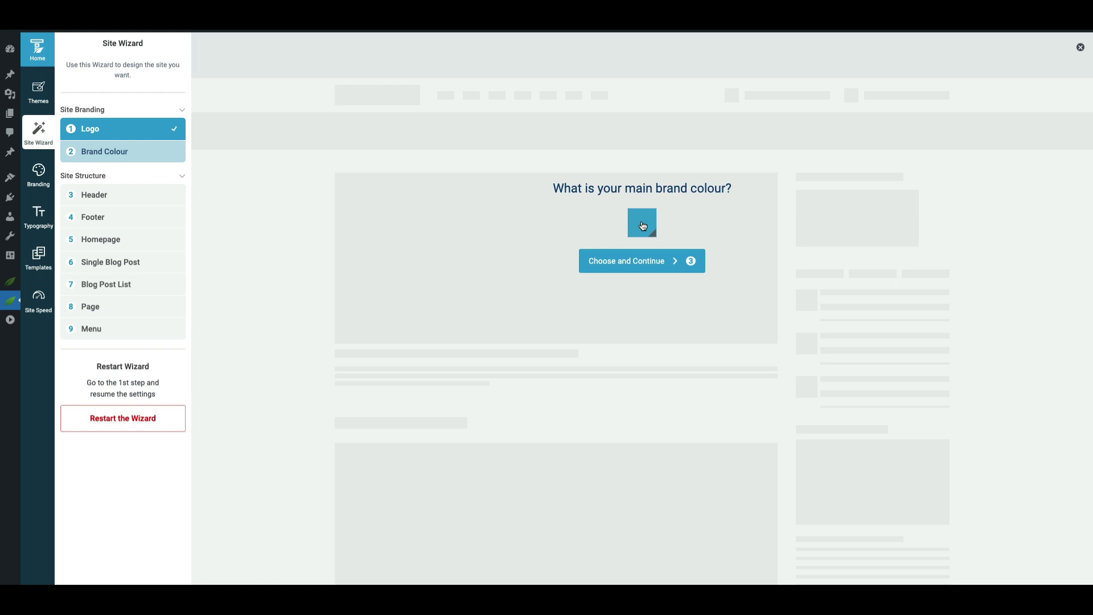
pyautogui.click(645, 259)
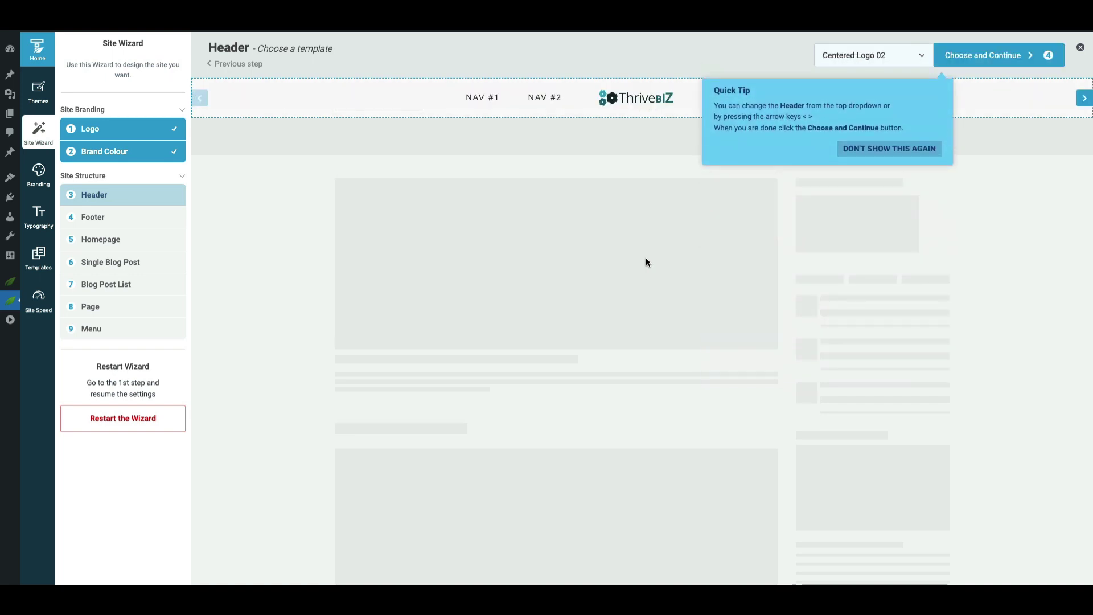
# Dismiss the quick tip and choose the "Logo – Menu" template as the site header.
pyautogui.click(859, 148)
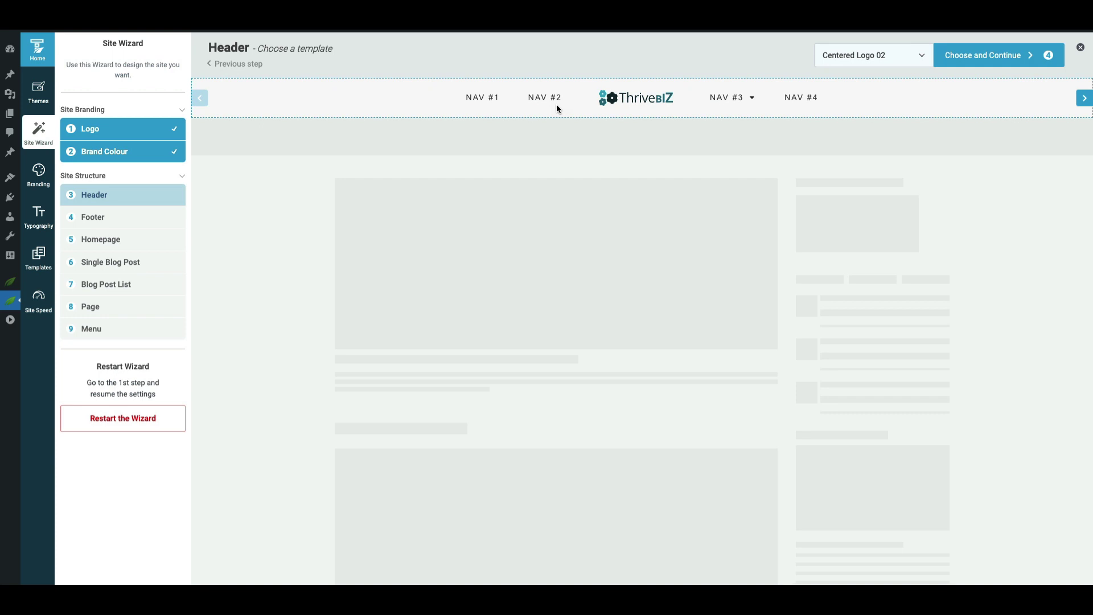
pyautogui.click(905, 56)
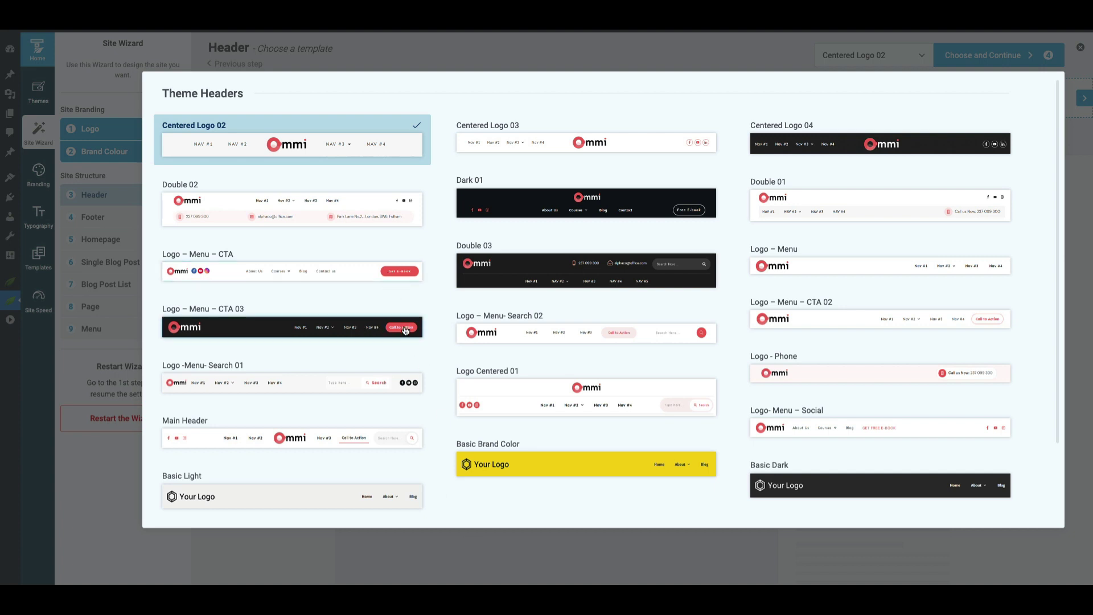
pyautogui.scroll(-2, 405, 331)
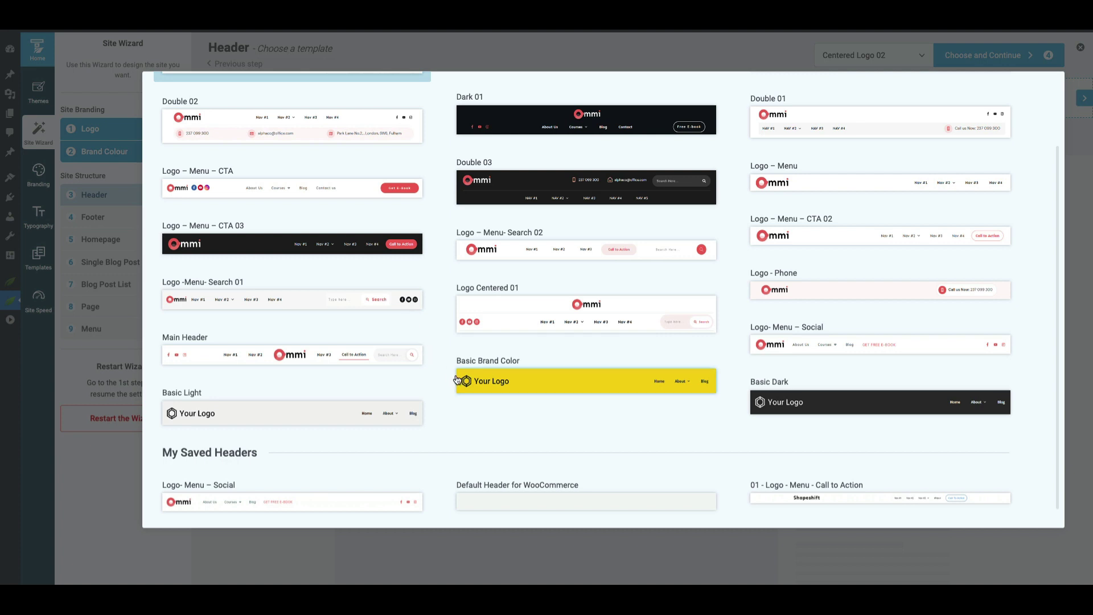
pyautogui.scroll(2, 456, 380)
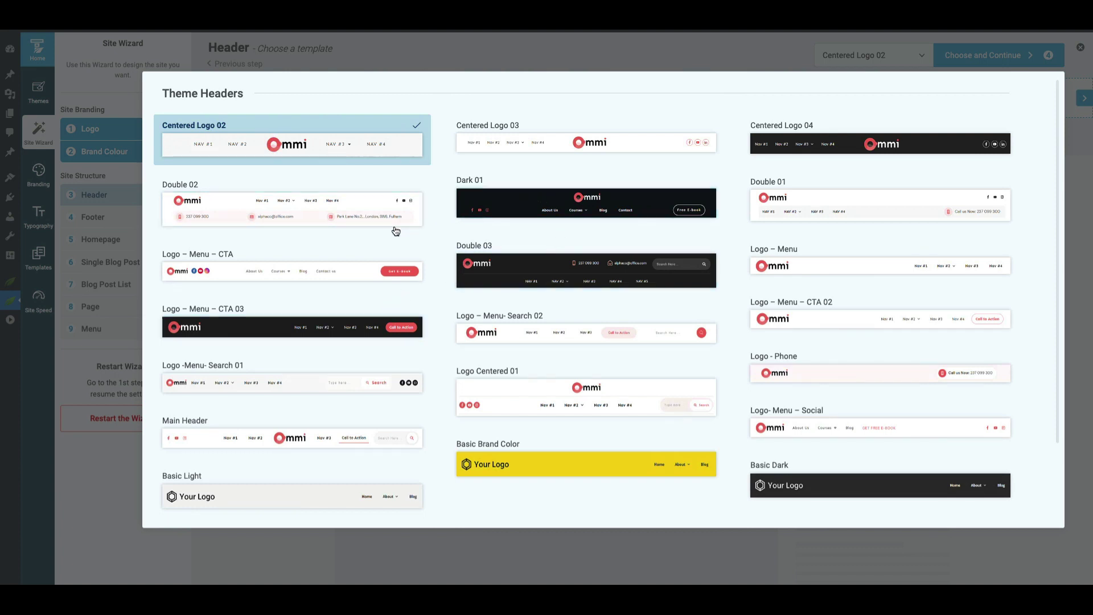
pyautogui.click(874, 267)
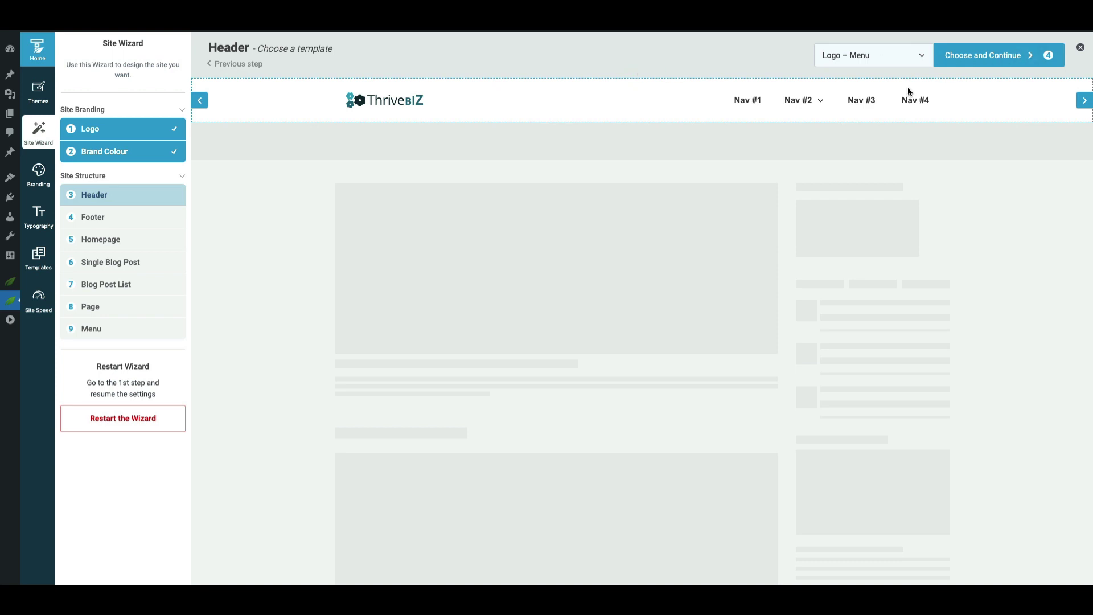
pyautogui.click(956, 56)
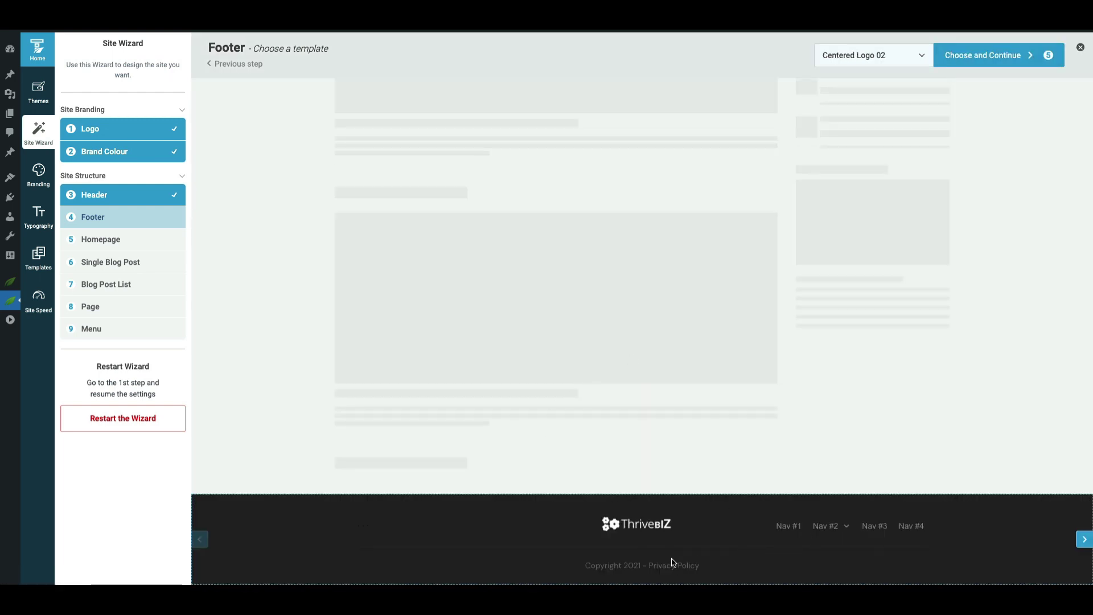
# Choose the "Columns 02" template as the site footer and continue to the homepage settings.
pyautogui.click(906, 61)
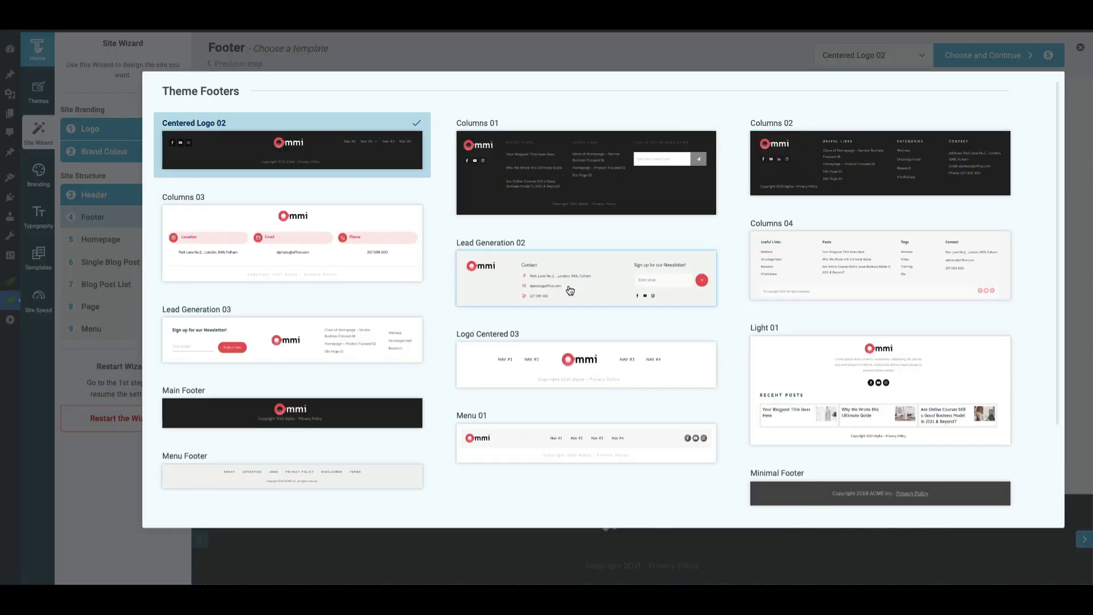
pyautogui.scroll(-1, 570, 291)
pyautogui.scroll(-1, 570, 291)
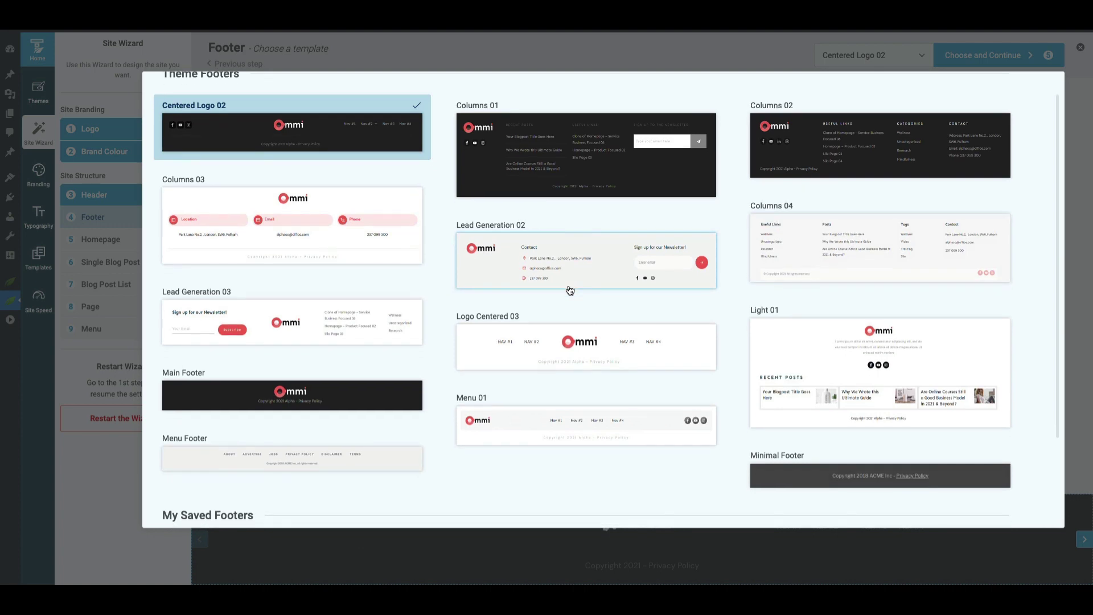
pyautogui.click(829, 145)
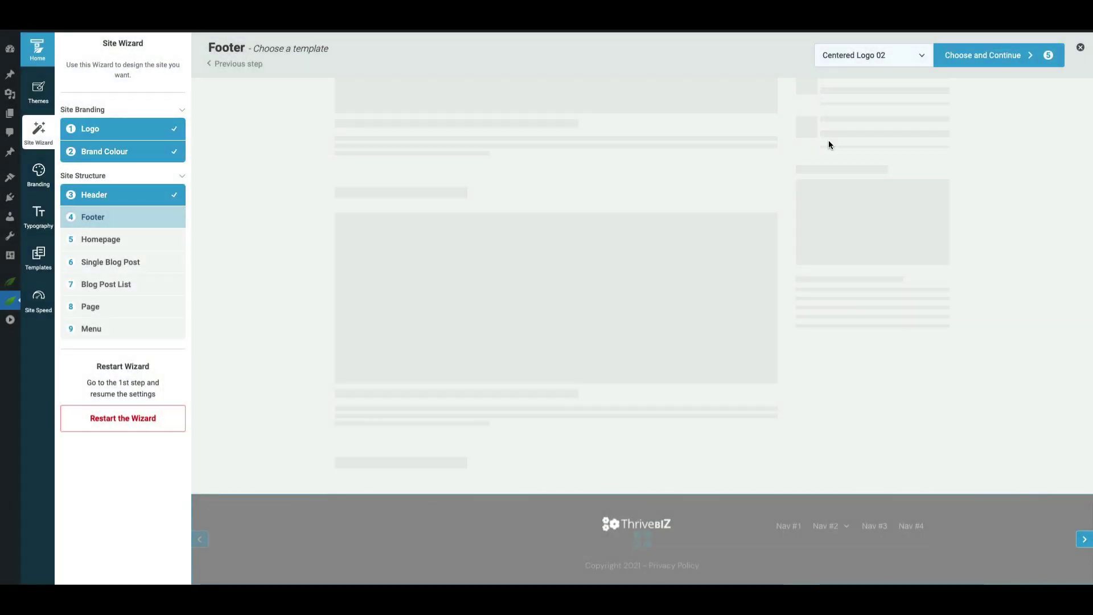
pyautogui.scroll(-1, 497, 451)
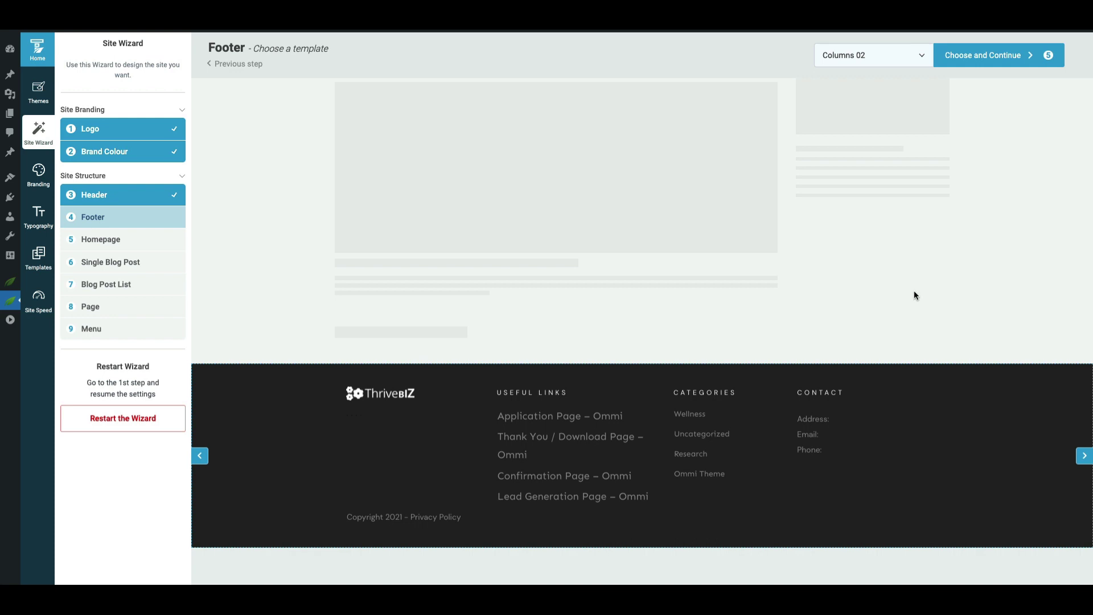
pyautogui.click(1002, 63)
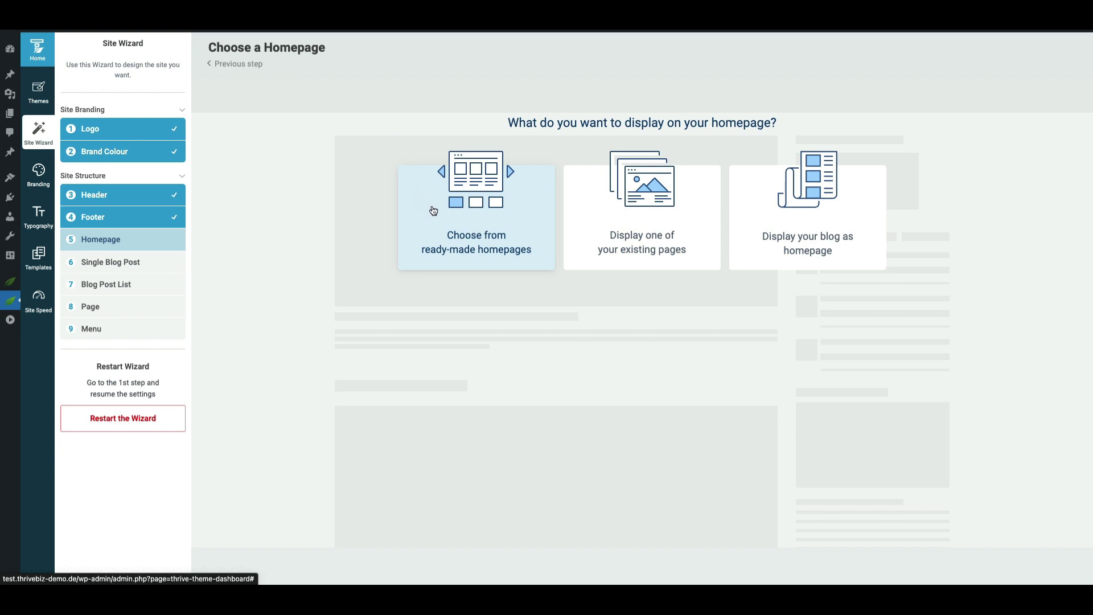
# Opt for a ready-made homepage and review the "Personal Branding – Homepage" template preview.
pyautogui.click(473, 202)
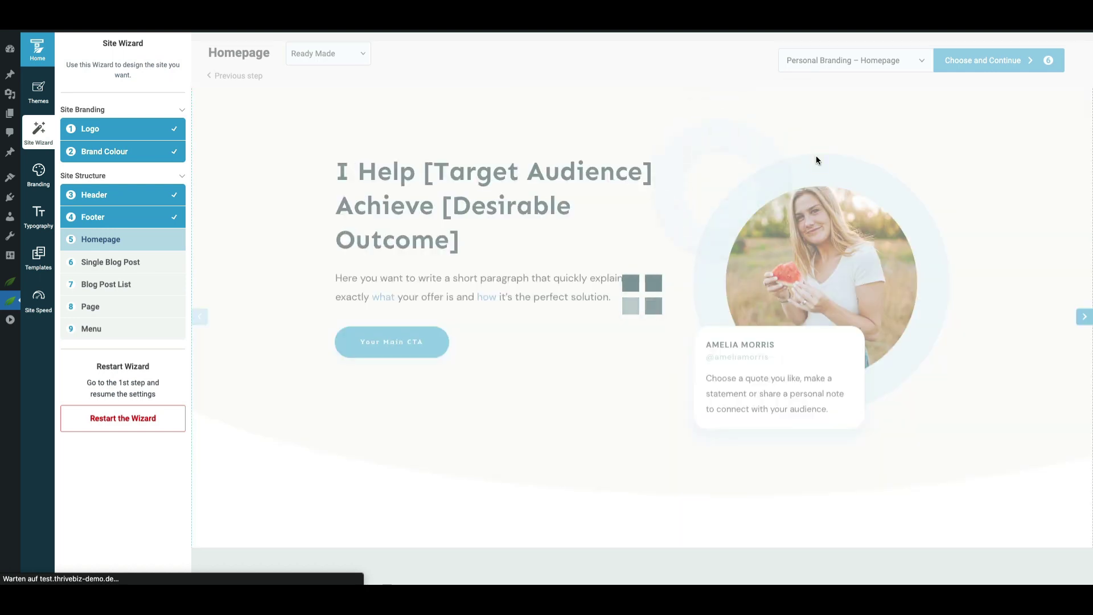
pyautogui.scroll(-10, 633, 281)
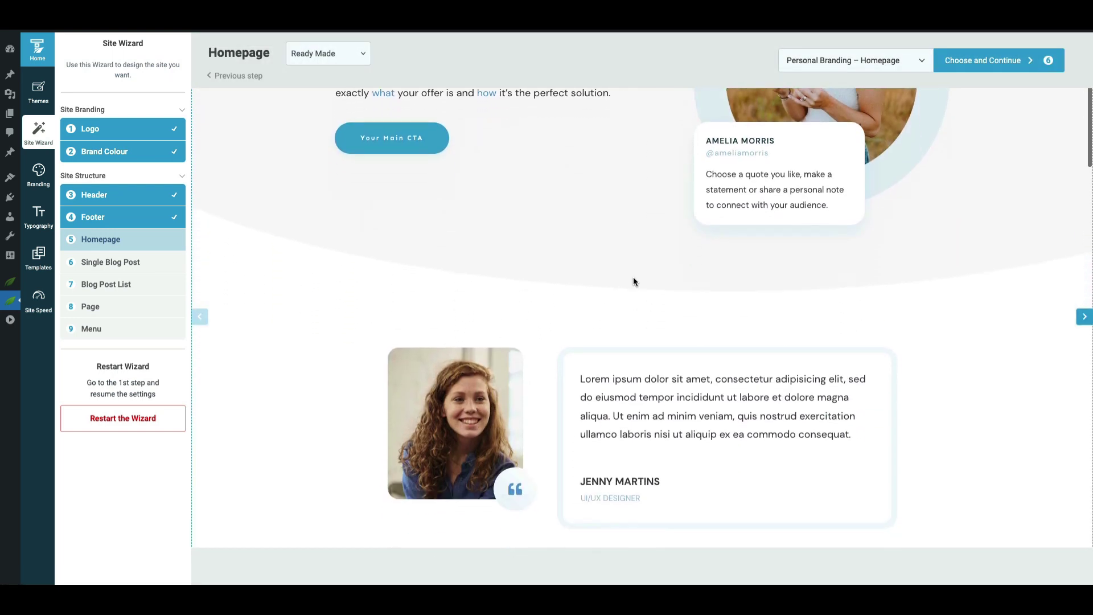
pyautogui.scroll(-15, 633, 281)
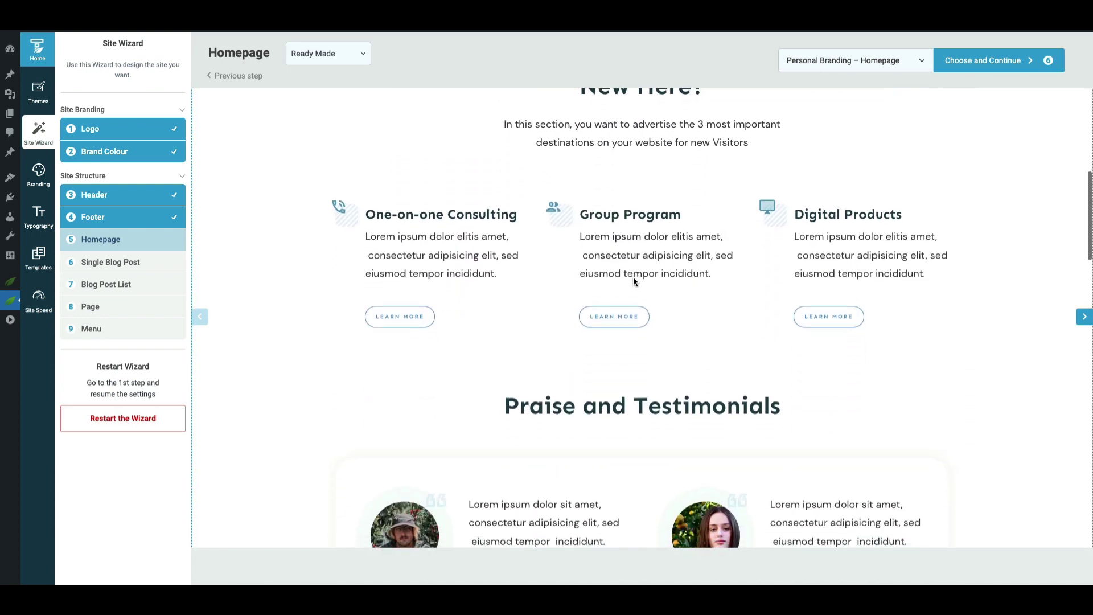
pyautogui.scroll(-2, 633, 281)
pyautogui.scroll(20, 633, 281)
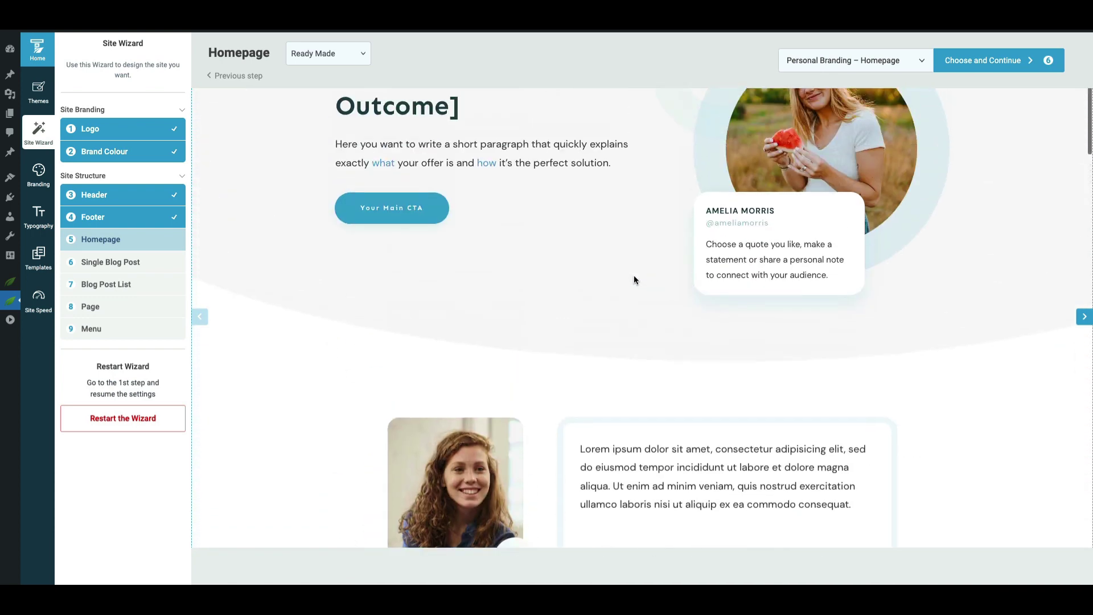
# Browse the ready-made homepage templates, choose "Personal Branding – Homepage" and continue to the single blog post settings.
pyautogui.click(854, 61)
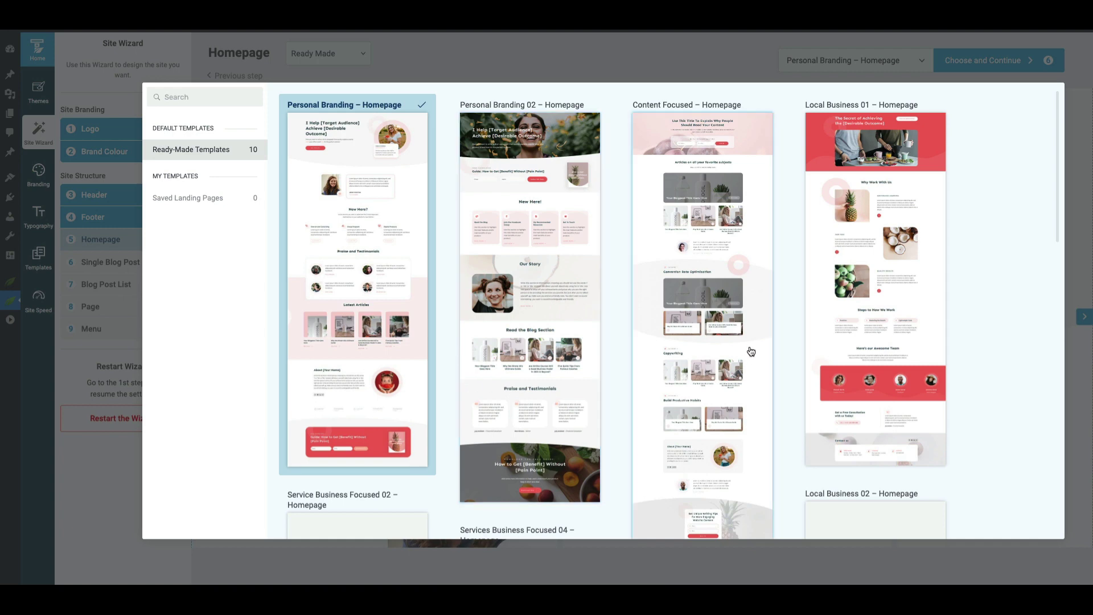
pyautogui.scroll(-1, 752, 351)
pyautogui.scroll(-2, 751, 351)
pyautogui.scroll(4, 748, 351)
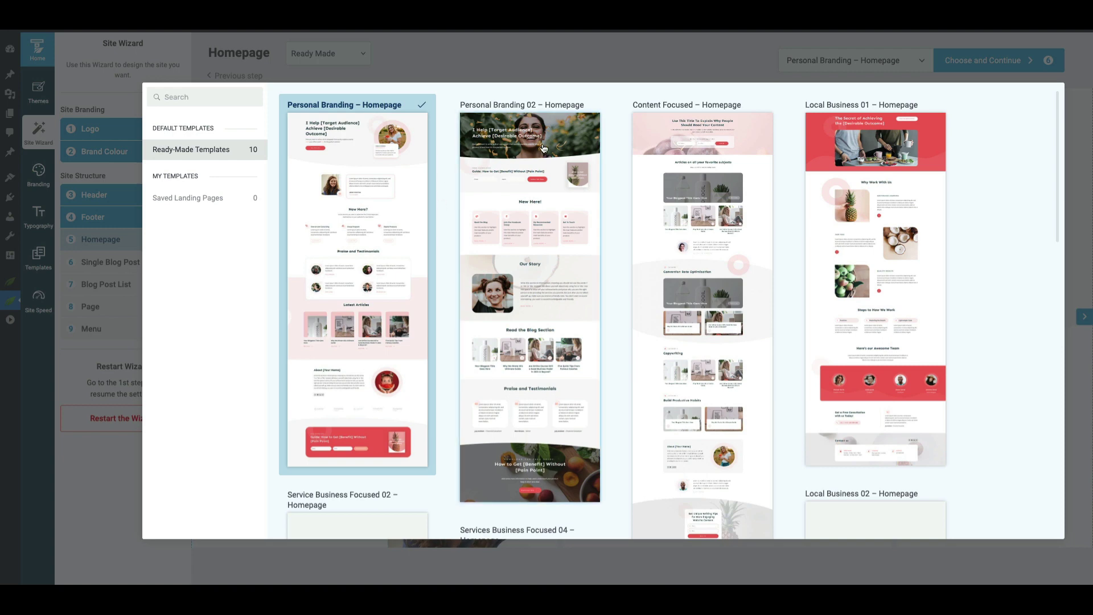
pyautogui.scroll(-8, 744, 234)
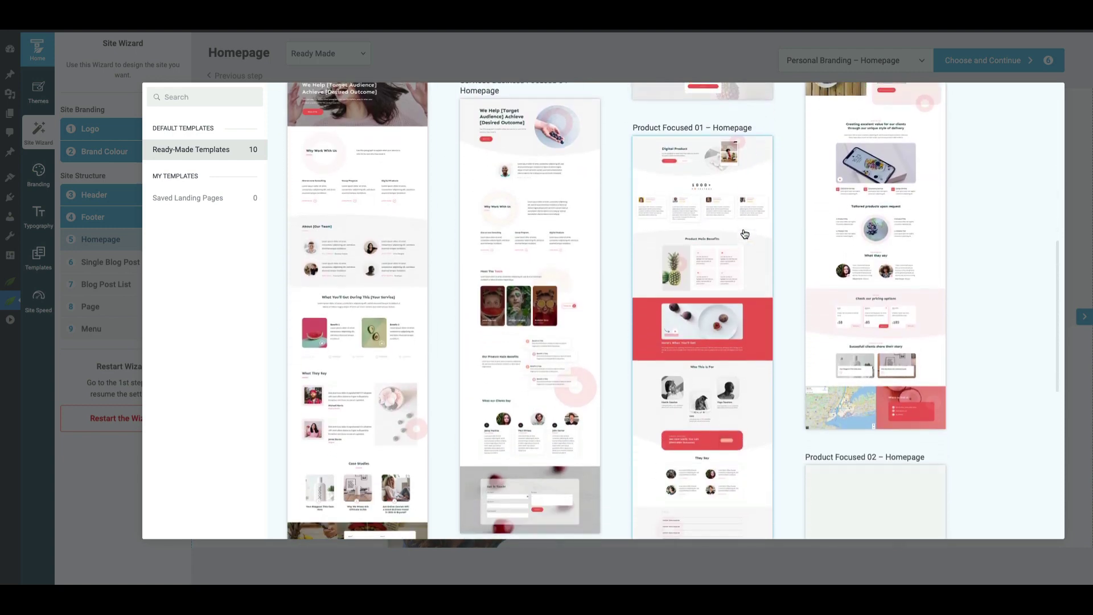
pyautogui.scroll(2, 744, 234)
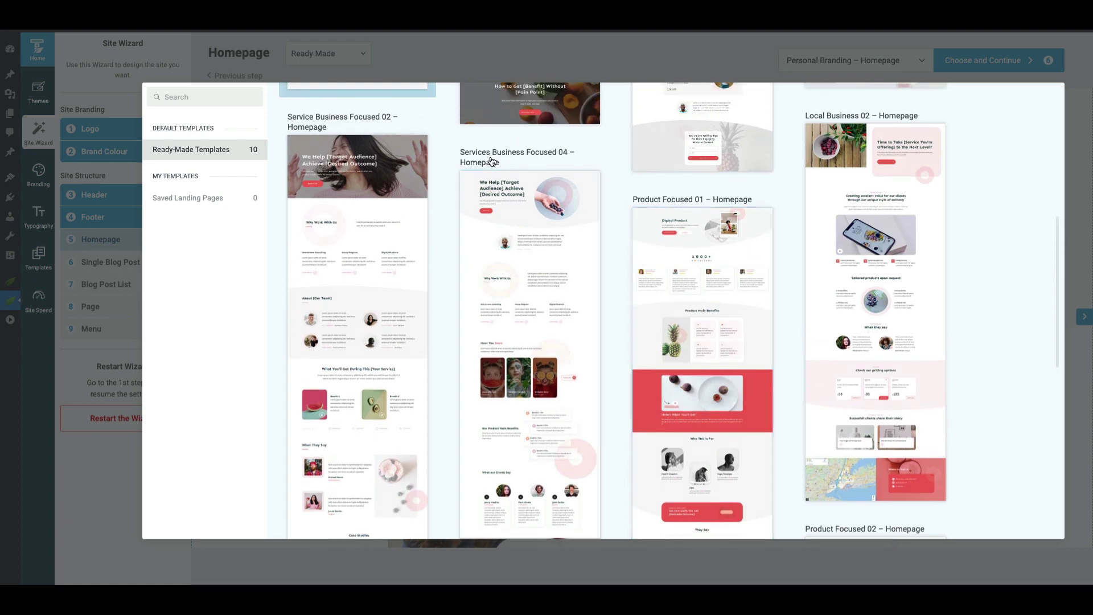
pyautogui.scroll(-5, 492, 161)
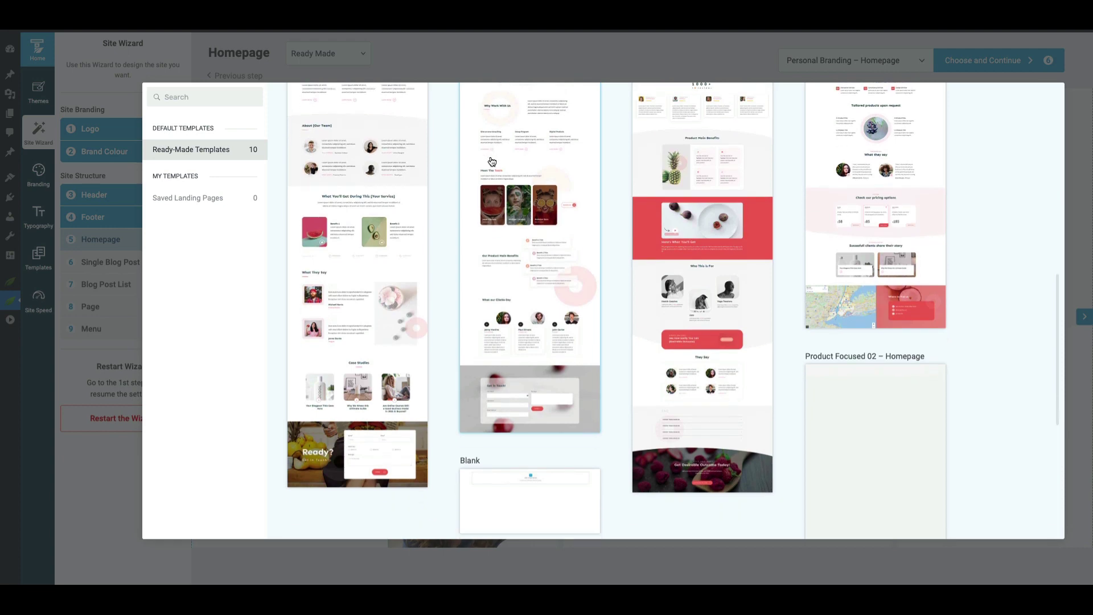
pyautogui.scroll(-1, 492, 161)
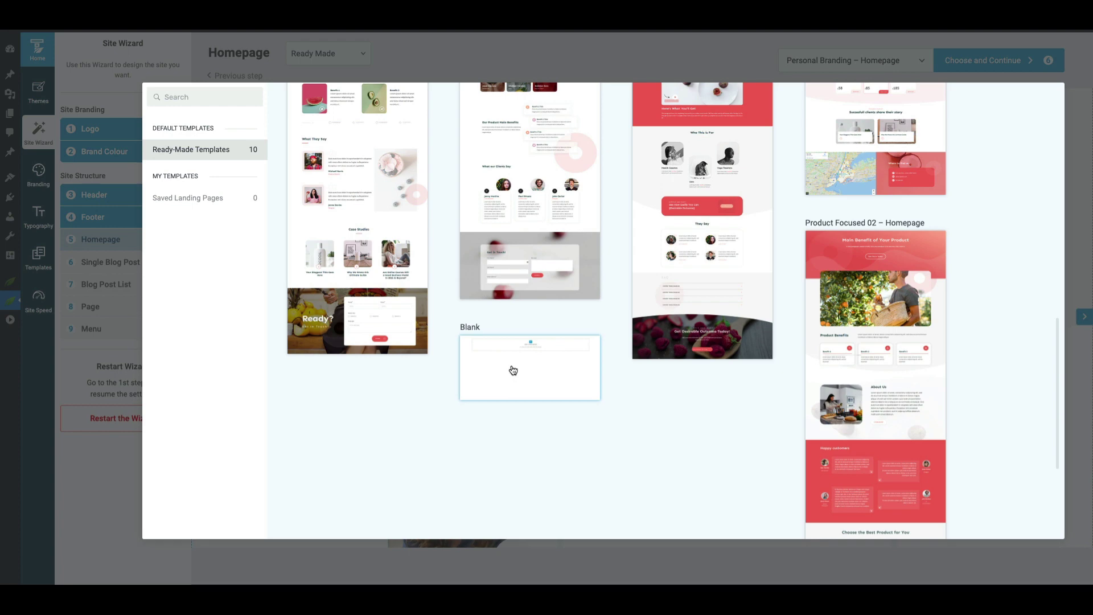
pyautogui.scroll(6, 513, 370)
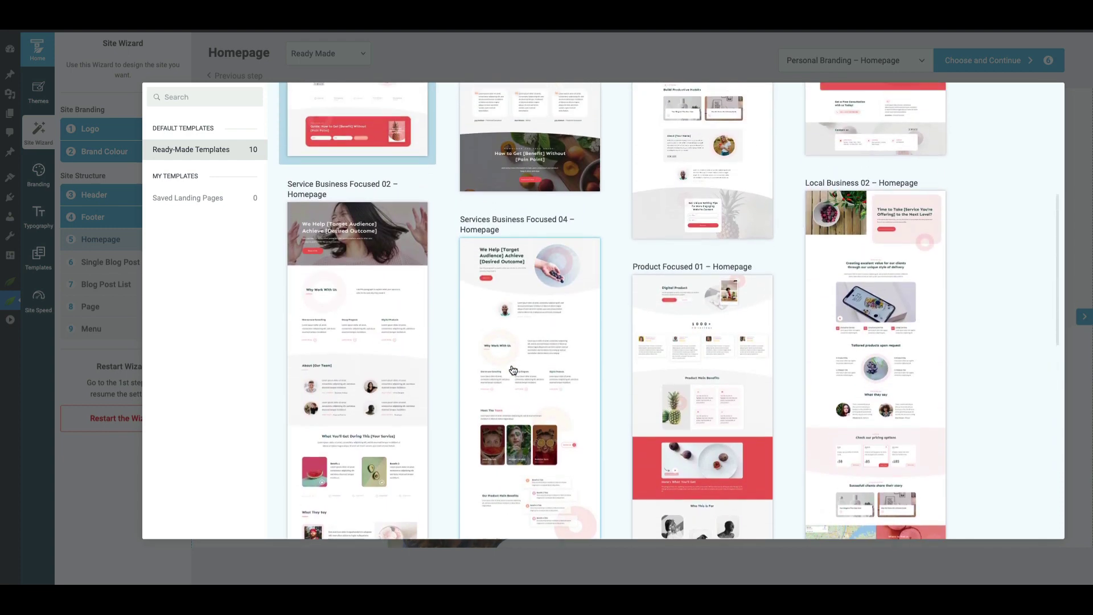
pyautogui.scroll(5, 512, 370)
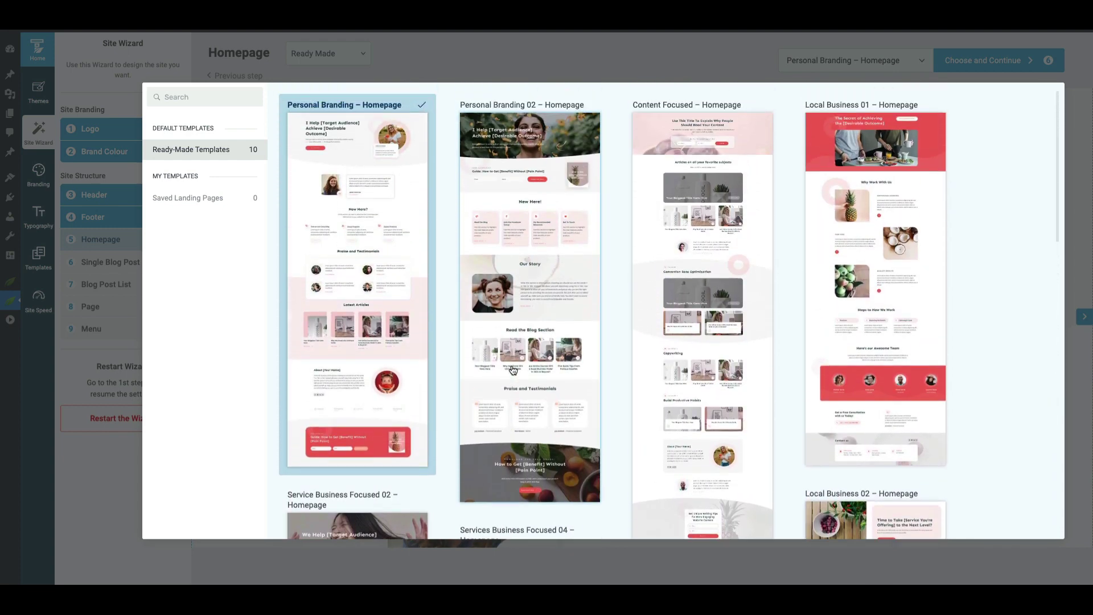
pyautogui.click(375, 316)
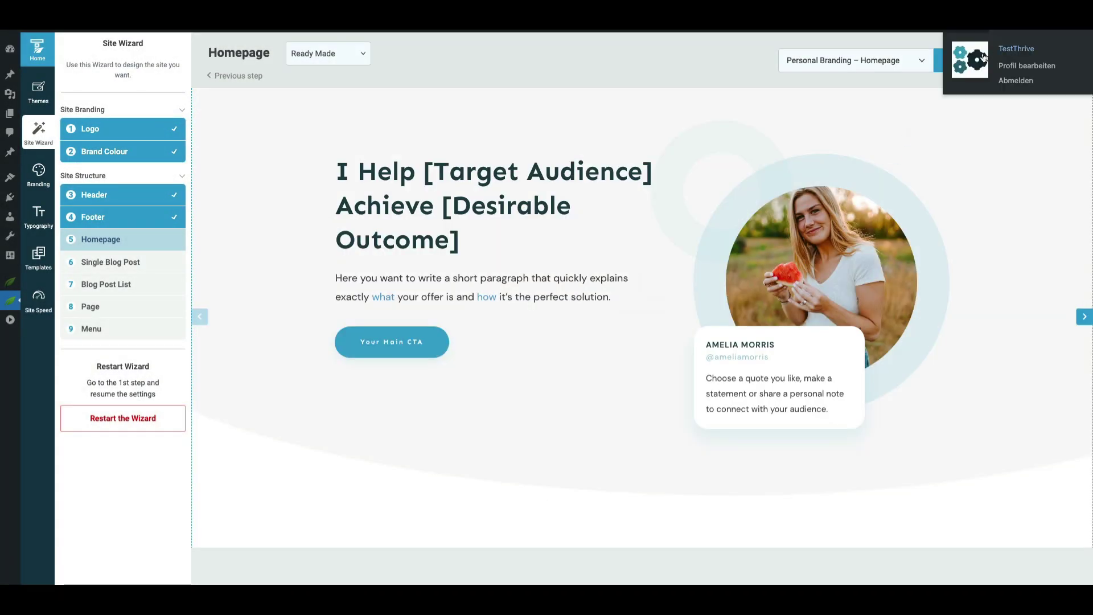
pyautogui.click(967, 66)
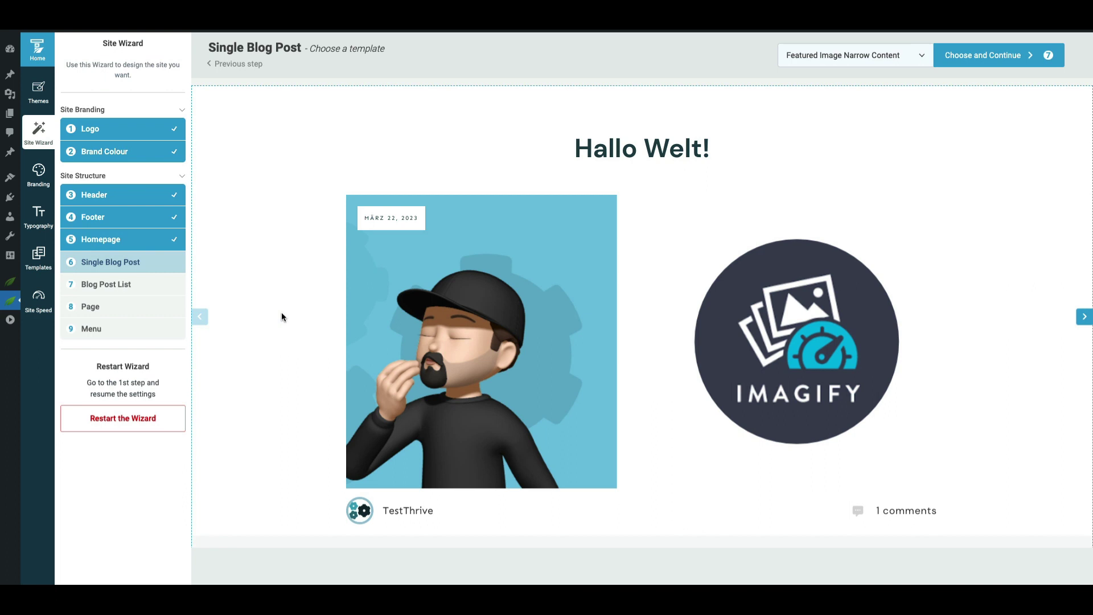
# Examine the "Featured Image Narrow Content" post template preview, from the title and featured image through the author box and comments to the footer.
pyautogui.scroll(-2, 323, 335)
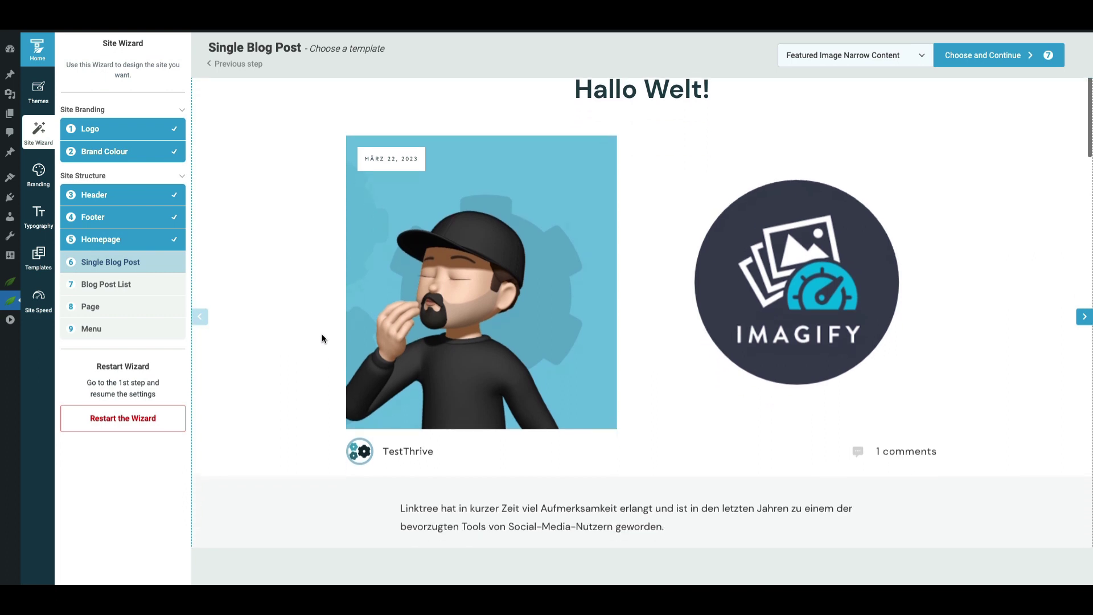
pyautogui.scroll(2, 542, 275)
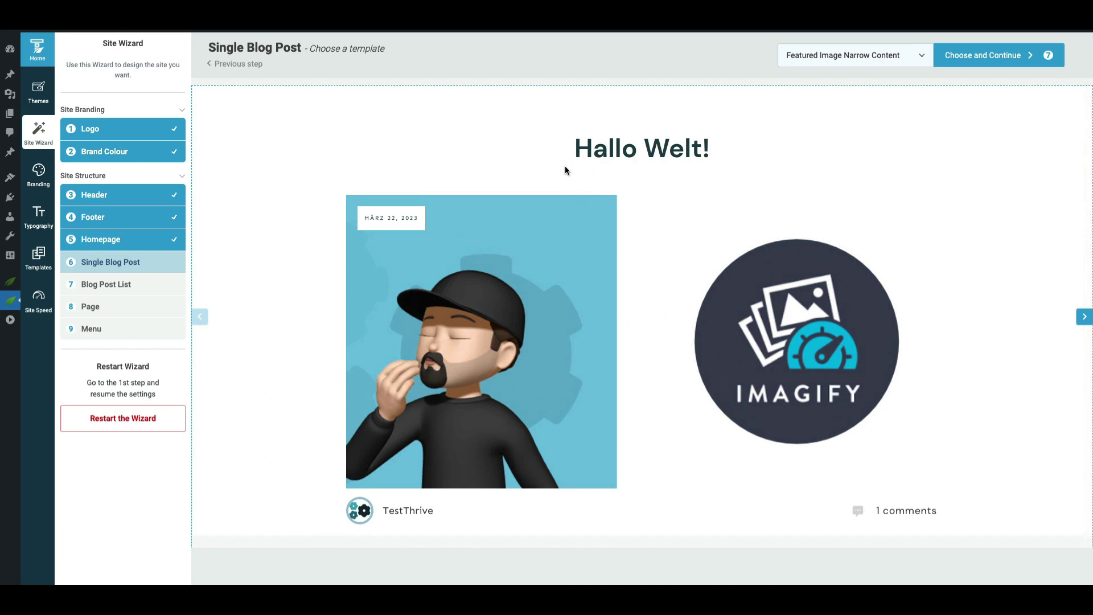
pyautogui.scroll(-1, 717, 330)
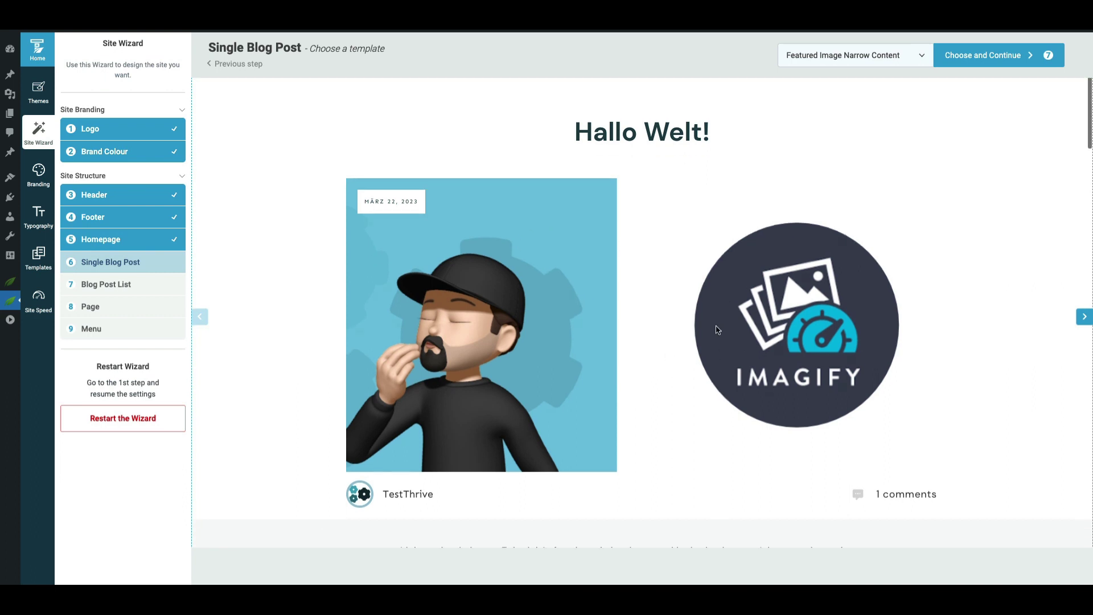
pyautogui.scroll(-8, 716, 329)
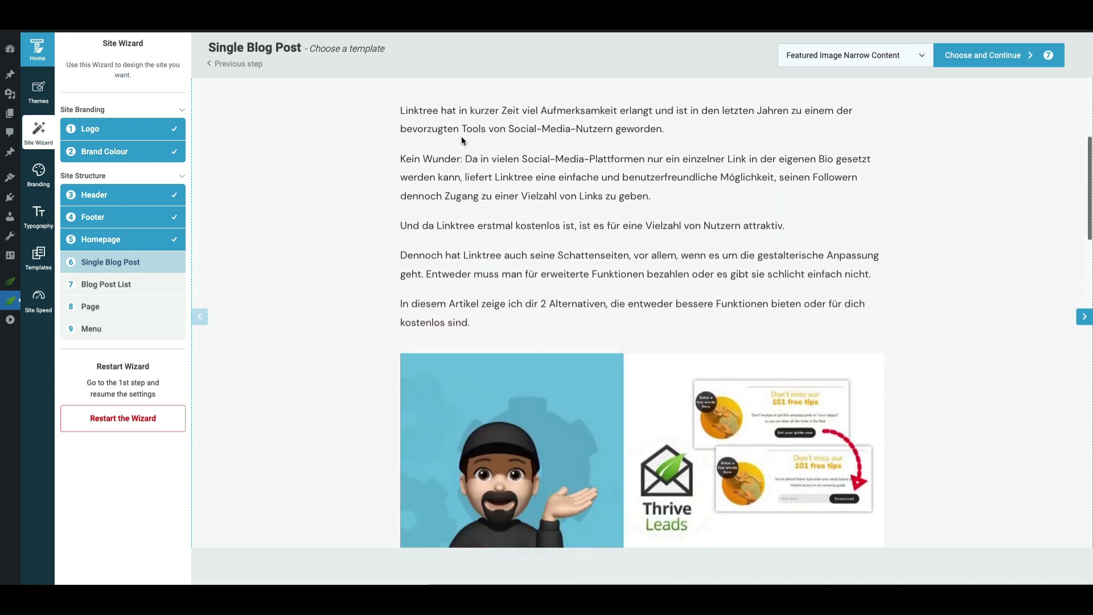
pyautogui.scroll(-5, 598, 227)
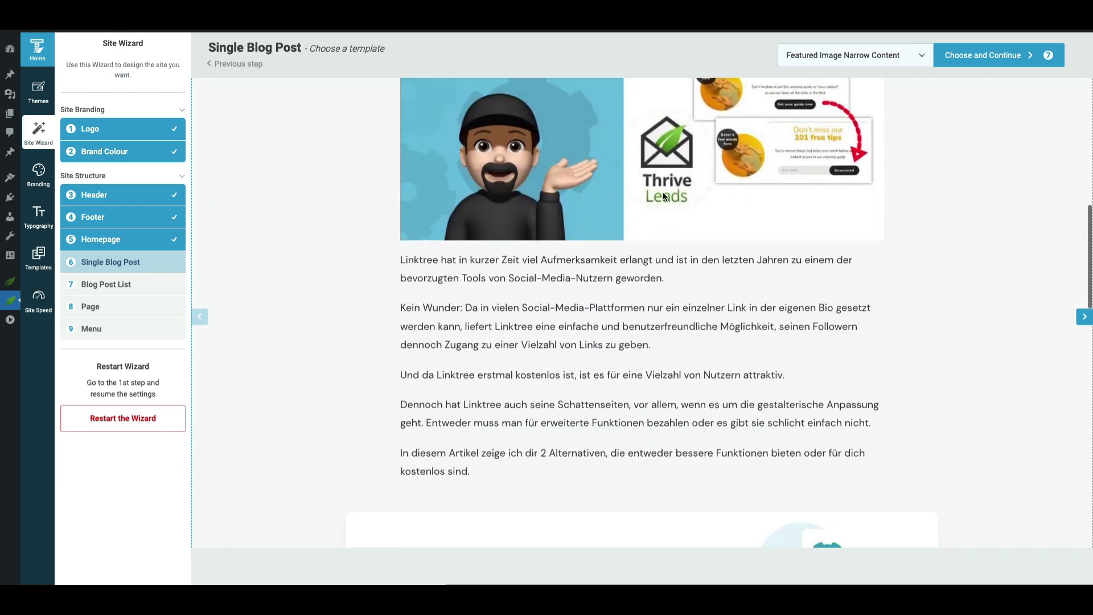
pyautogui.scroll(-5, 560, 196)
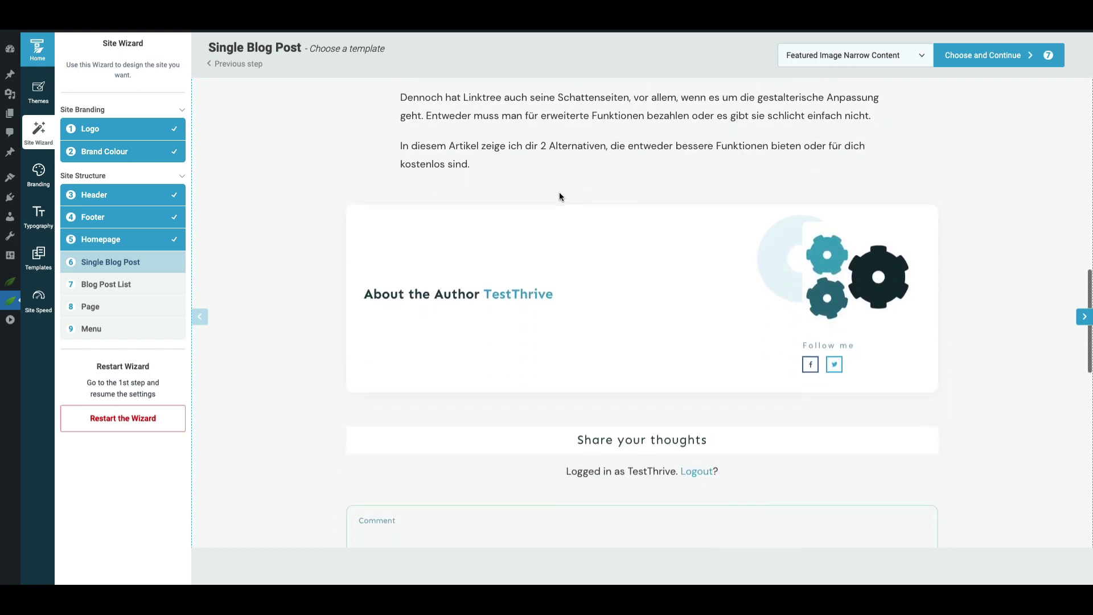
pyautogui.scroll(-2, 559, 197)
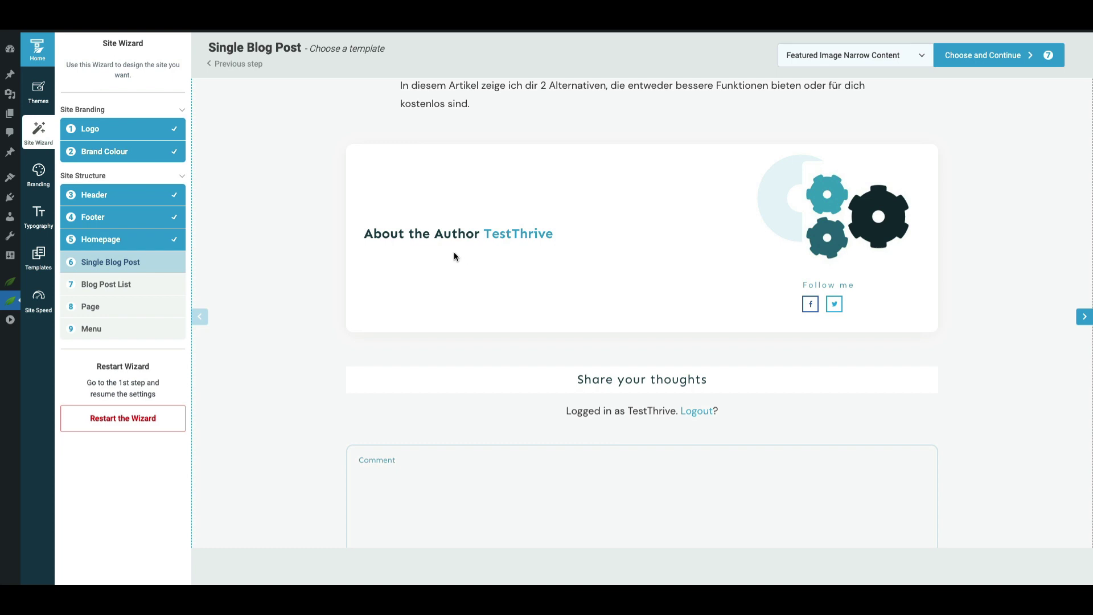
pyautogui.scroll(-3, 749, 422)
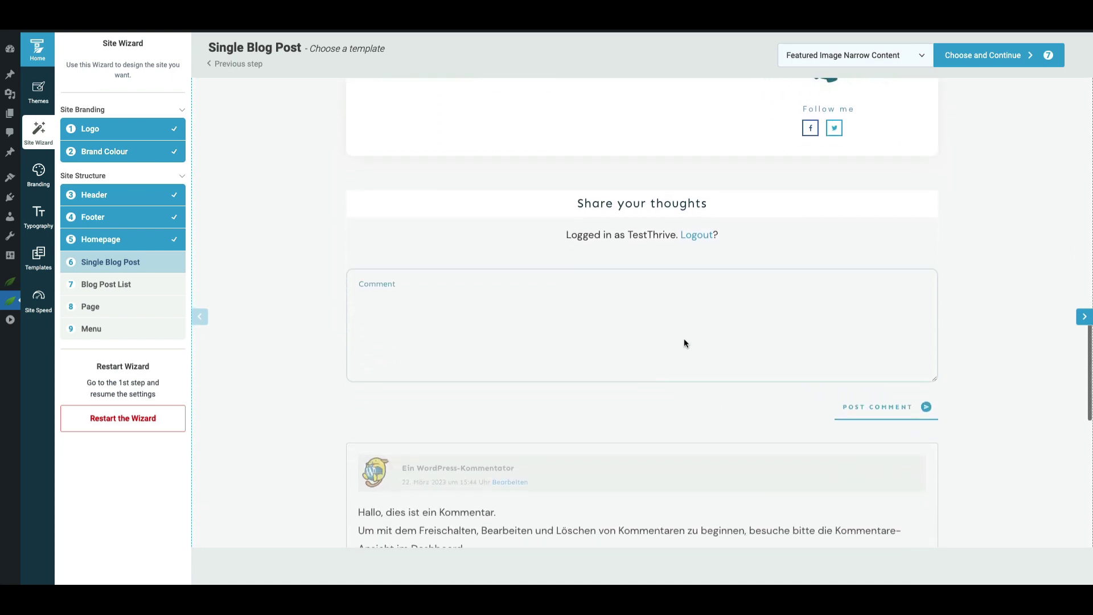
pyautogui.scroll(-8, 678, 340)
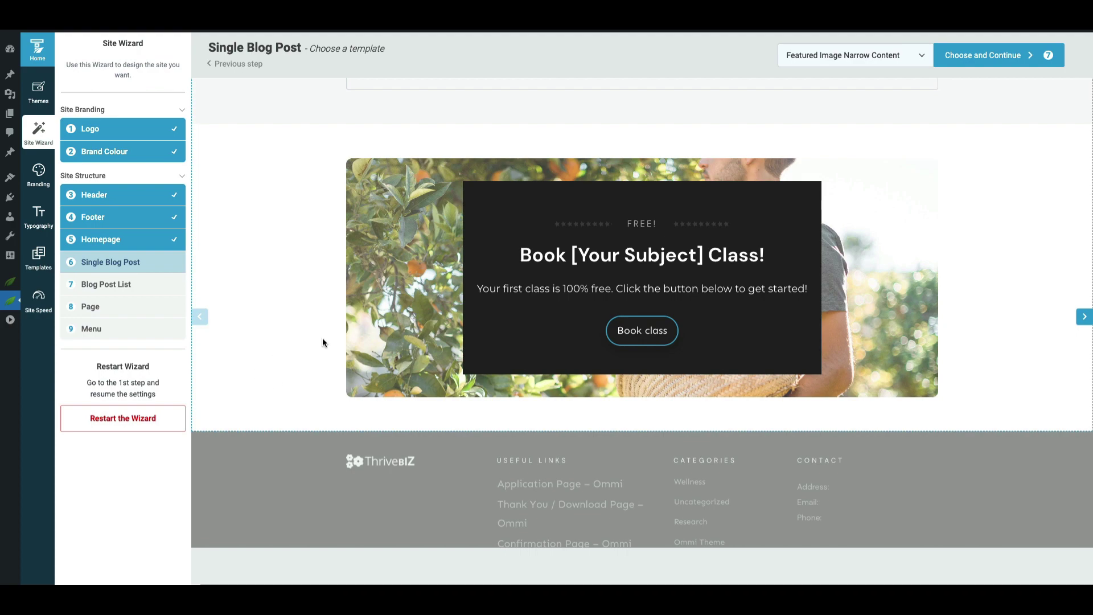
pyautogui.scroll(-1, 322, 340)
pyautogui.scroll(7, 353, 307)
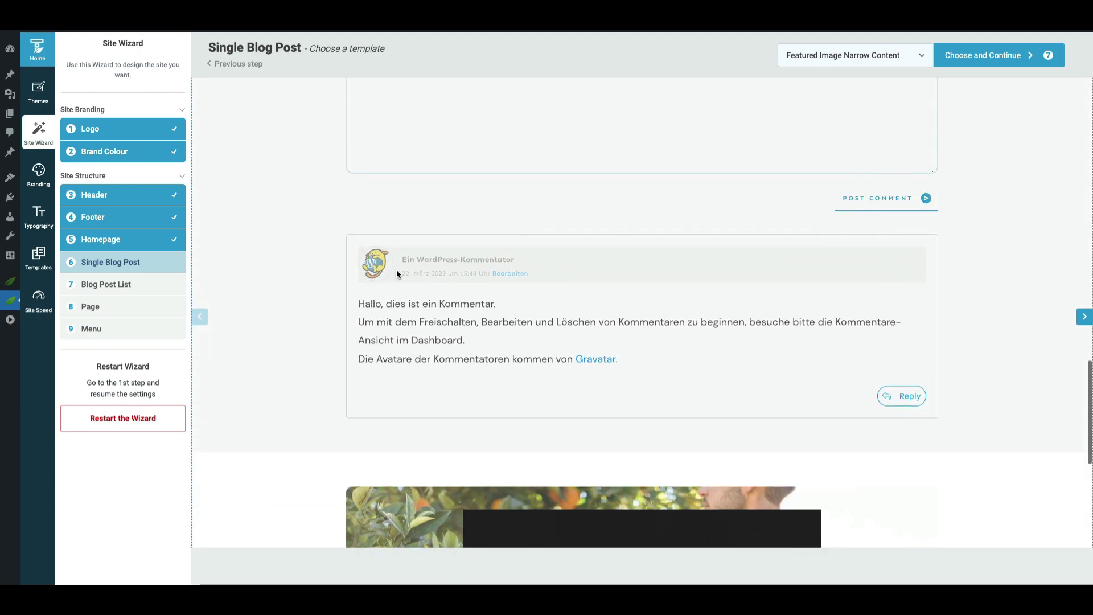
# Browse the single blog post templates and select "Split Top Without Sidebar".
pyautogui.click(805, 56)
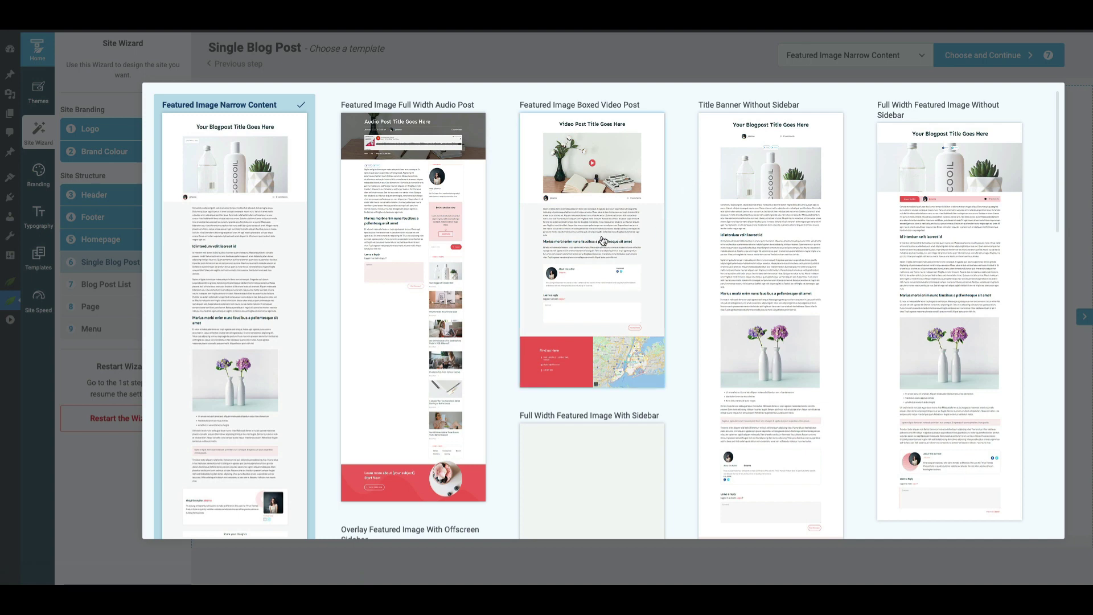
pyautogui.scroll(-3, 603, 241)
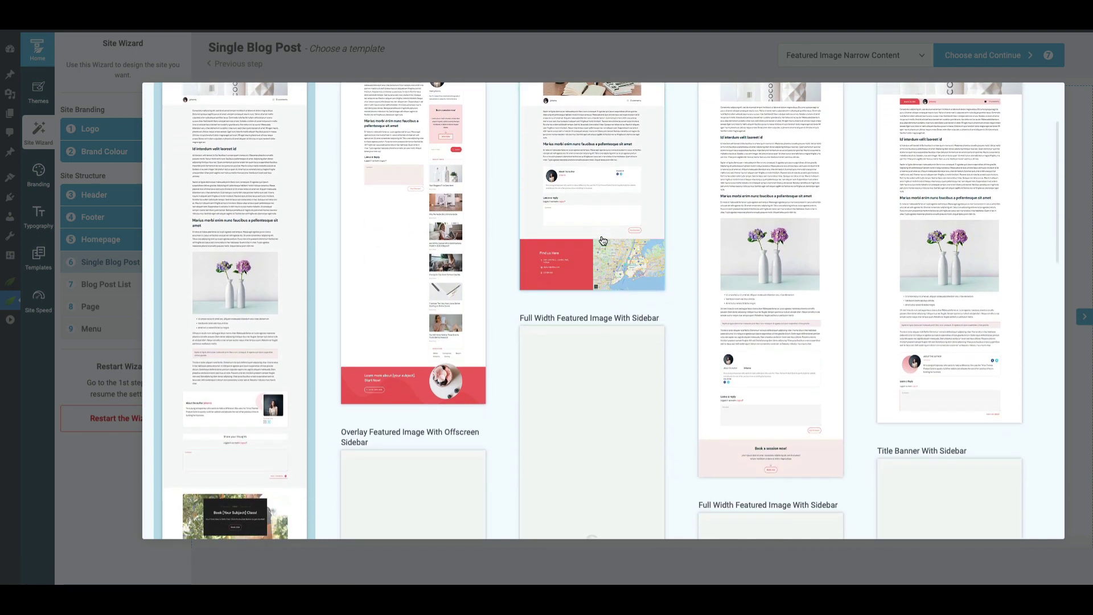
pyautogui.scroll(-3, 603, 241)
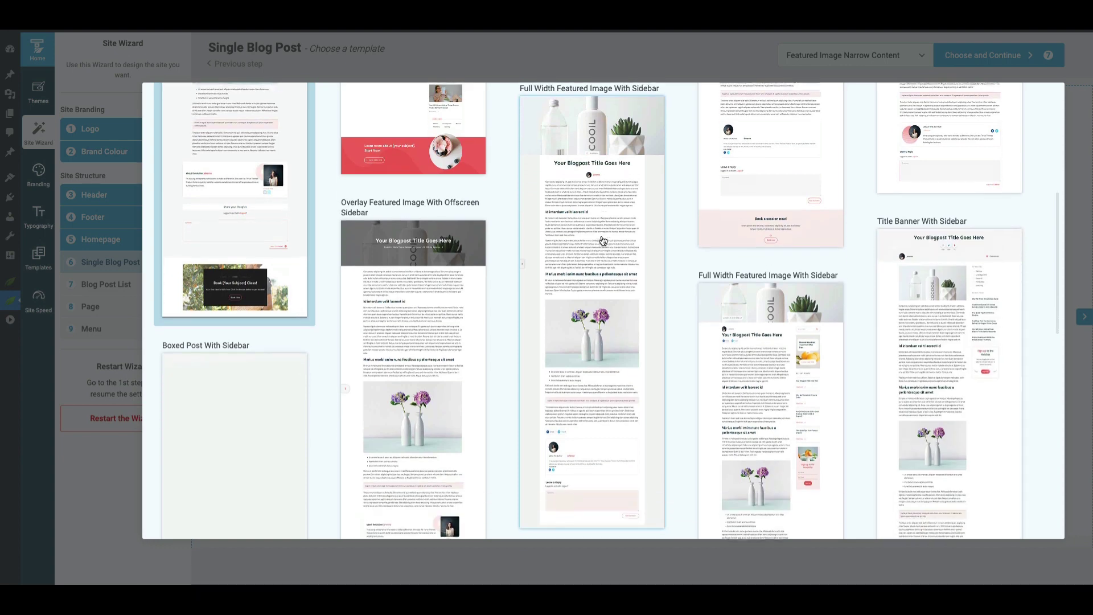
pyautogui.scroll(-1, 603, 241)
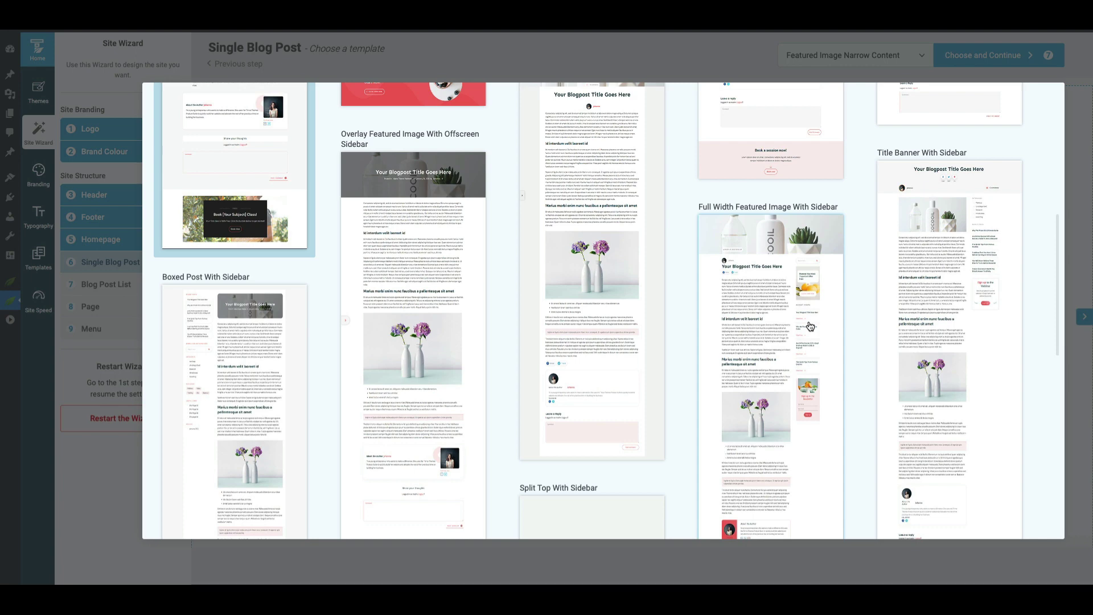
pyautogui.scroll(5, 810, 327)
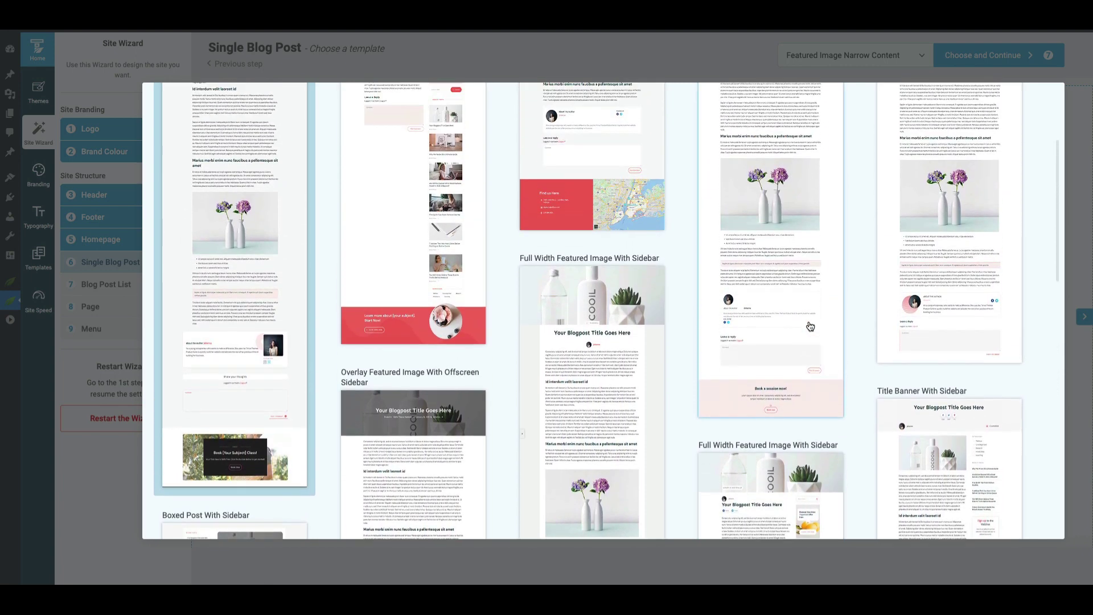
pyautogui.scroll(3, 810, 327)
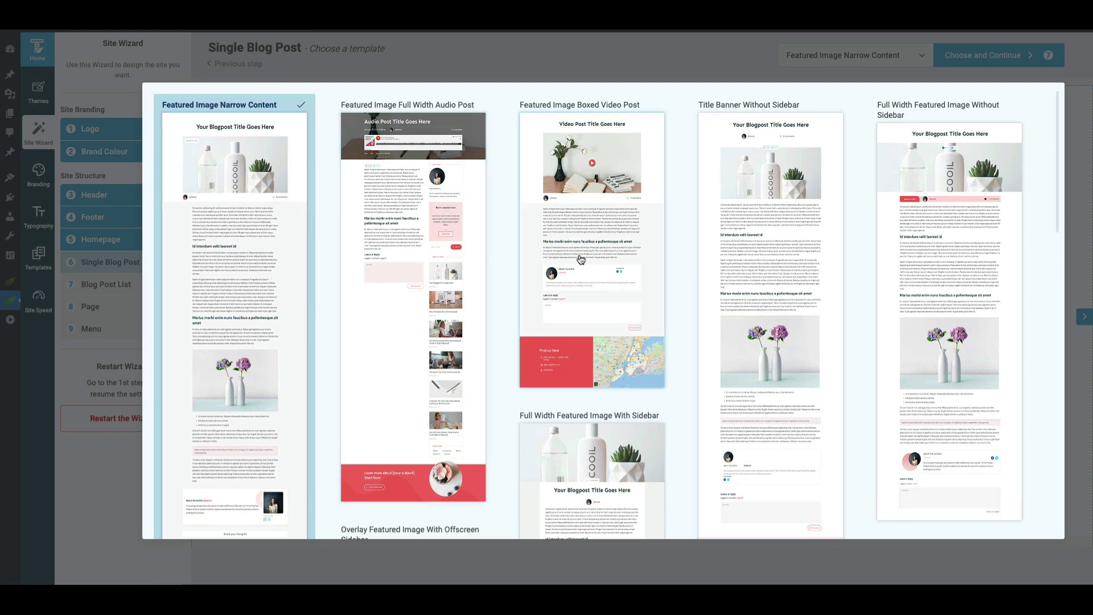
pyautogui.scroll(-6, 580, 260)
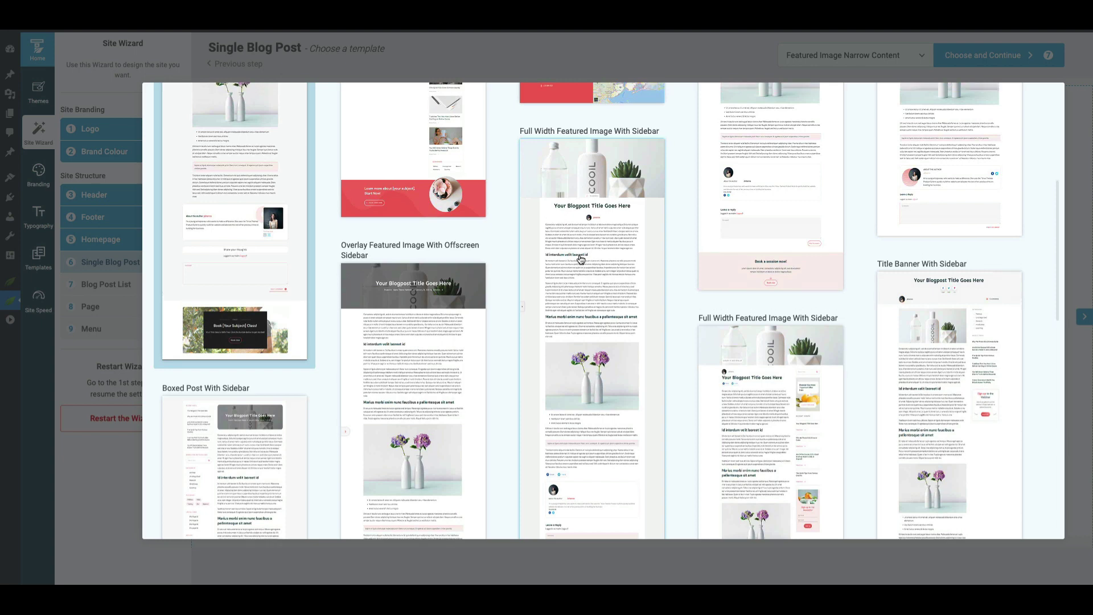
pyautogui.scroll(3, 591, 239)
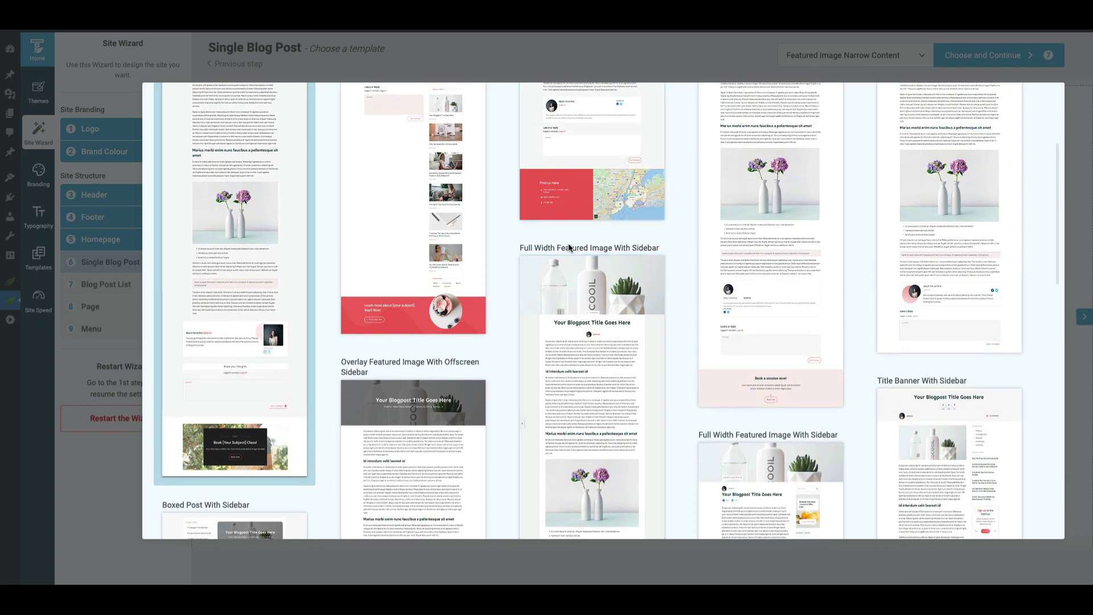
pyautogui.scroll(-5, 647, 329)
pyautogui.scroll(-5, 650, 332)
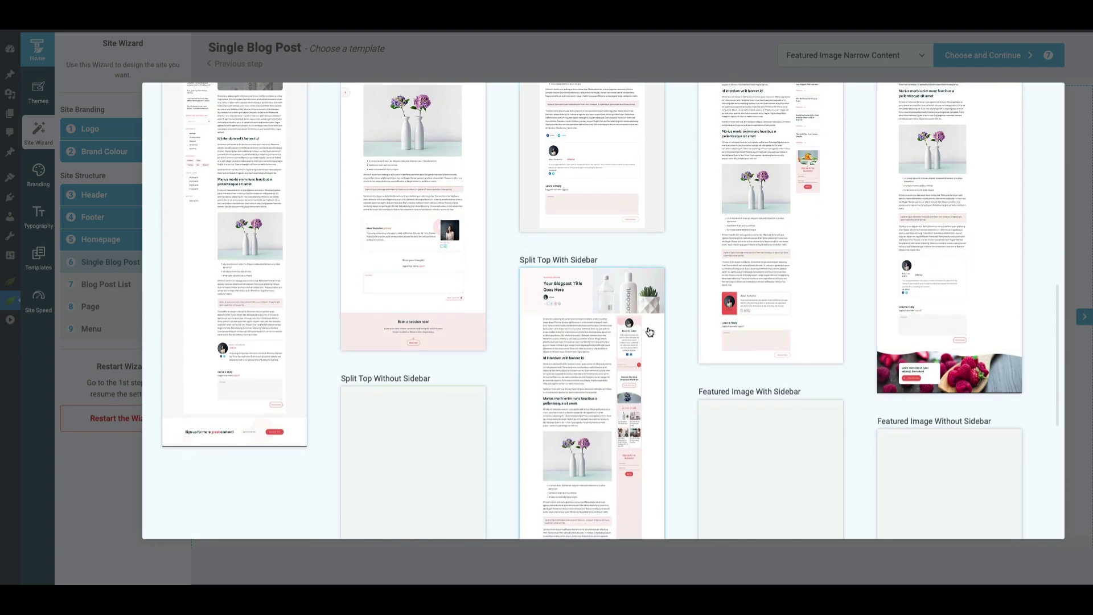
pyautogui.scroll(-4, 649, 332)
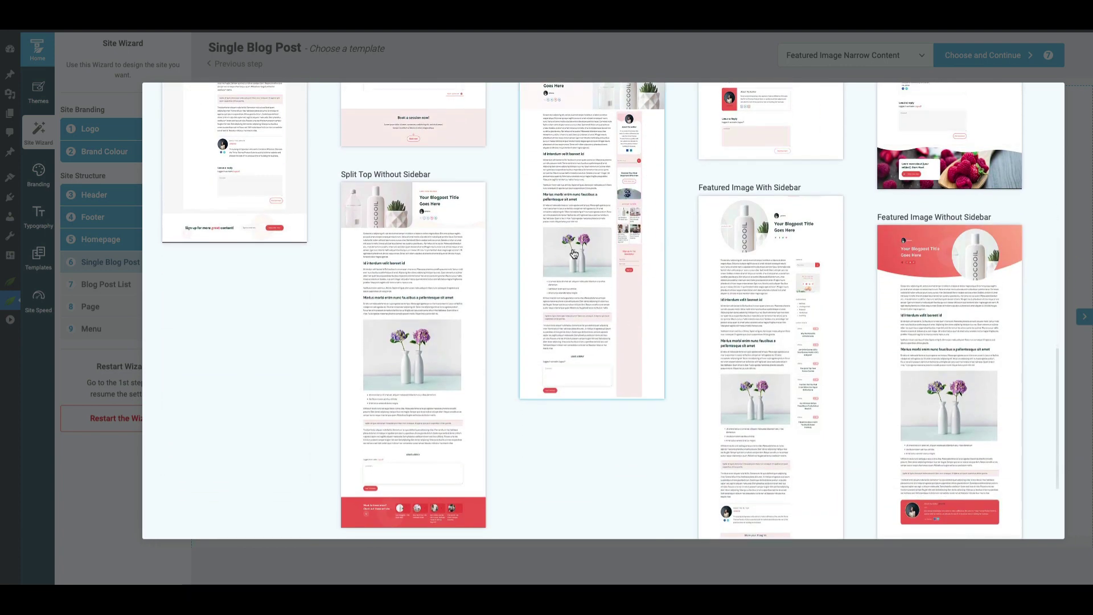
pyautogui.click(398, 280)
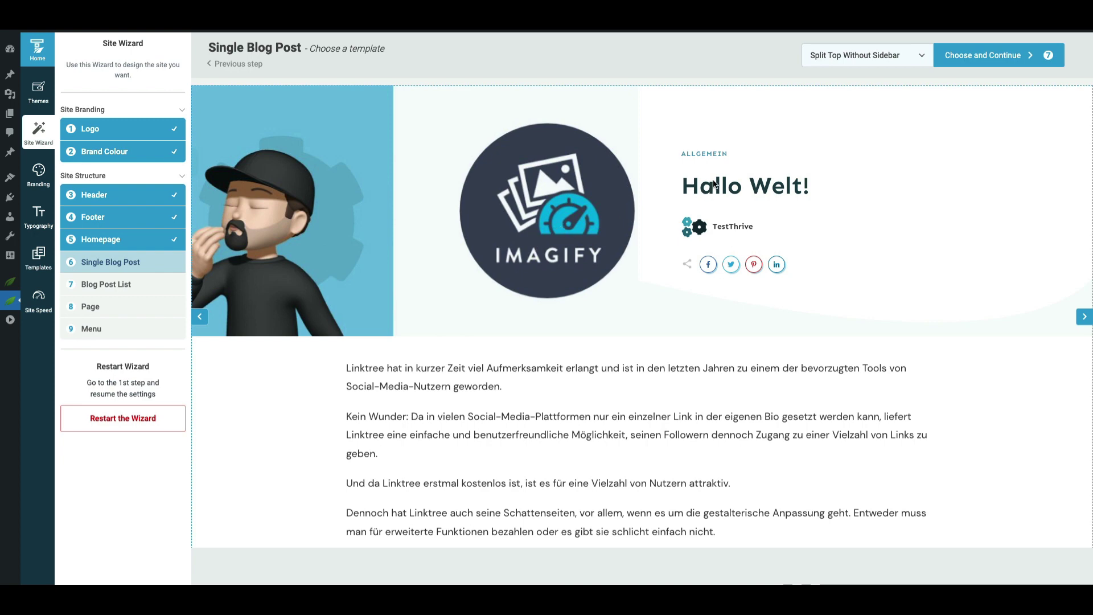
# Review the "Split Top Without Sidebar" post preview down to the footer, then confirm this template and continue to the blog post list settings.
pyautogui.scroll(-5, 740, 181)
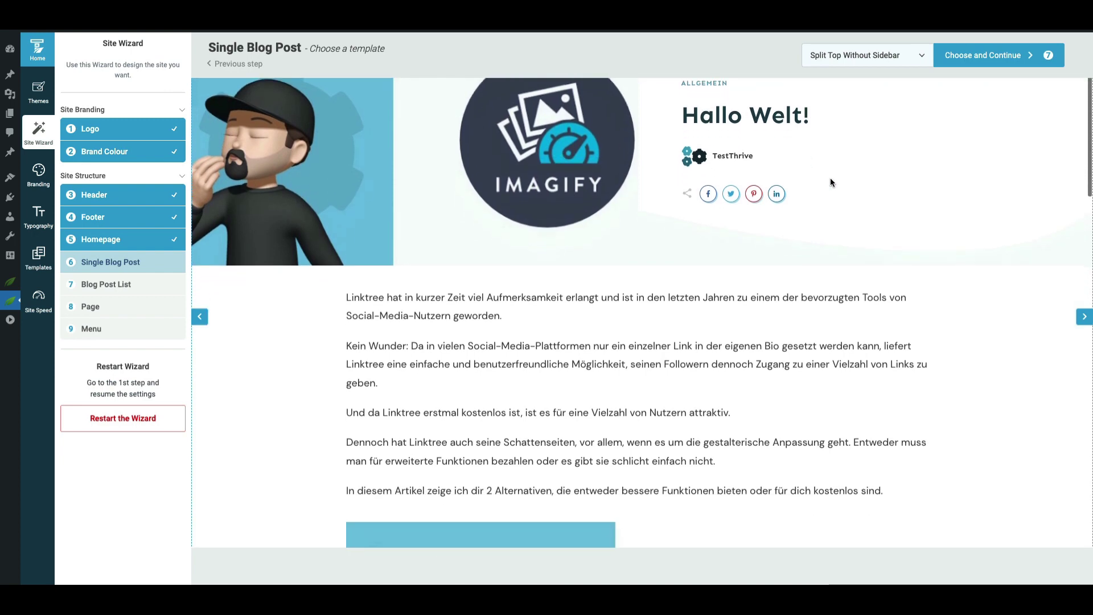
pyautogui.scroll(-15, 727, 212)
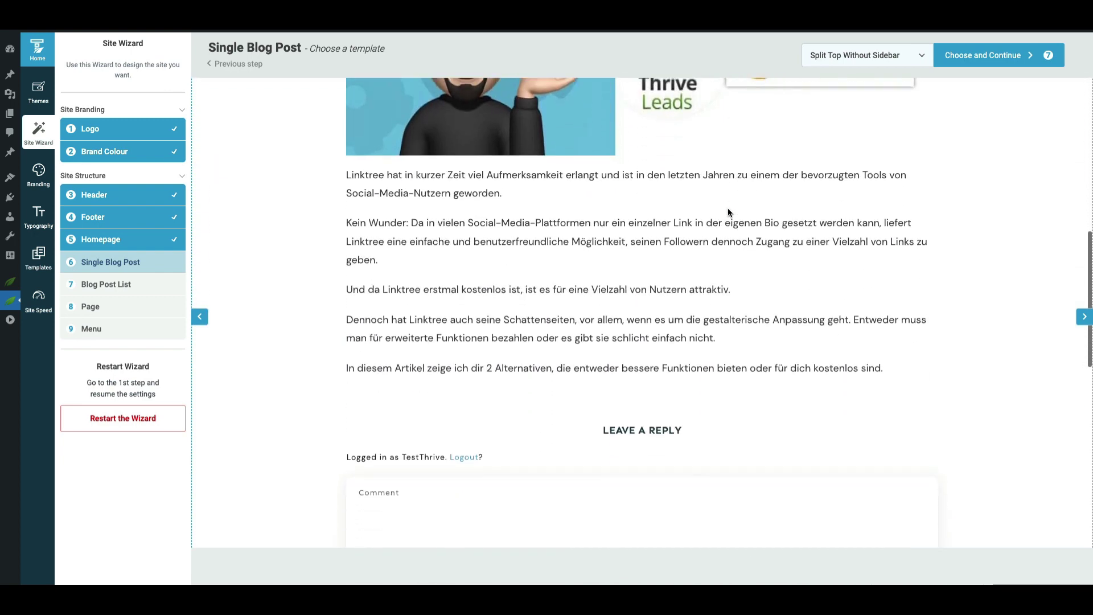
pyautogui.scroll(-7, 727, 211)
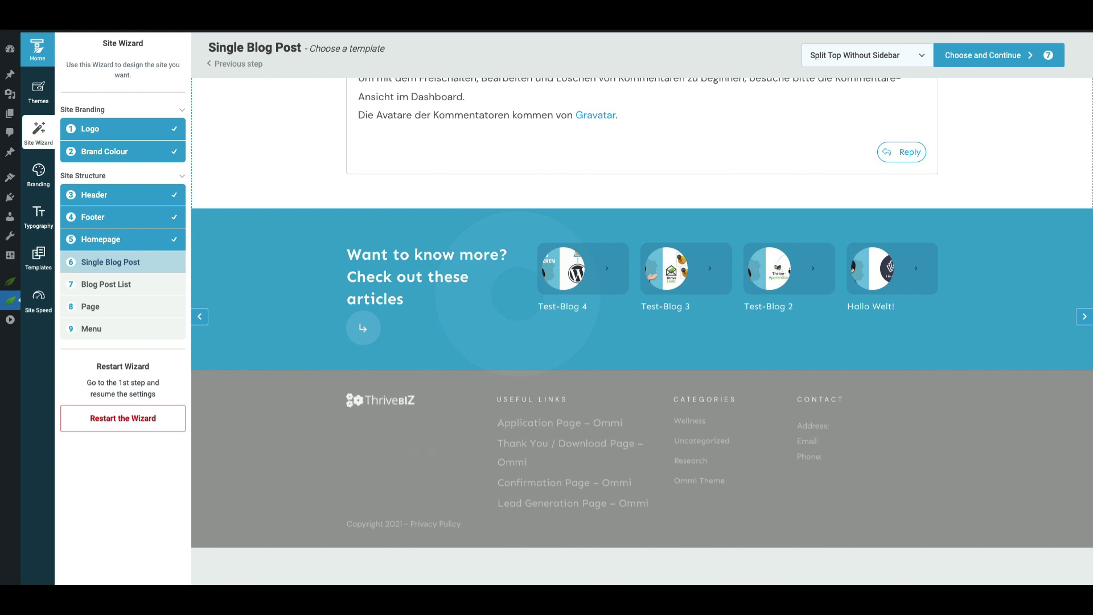
pyautogui.click(995, 57)
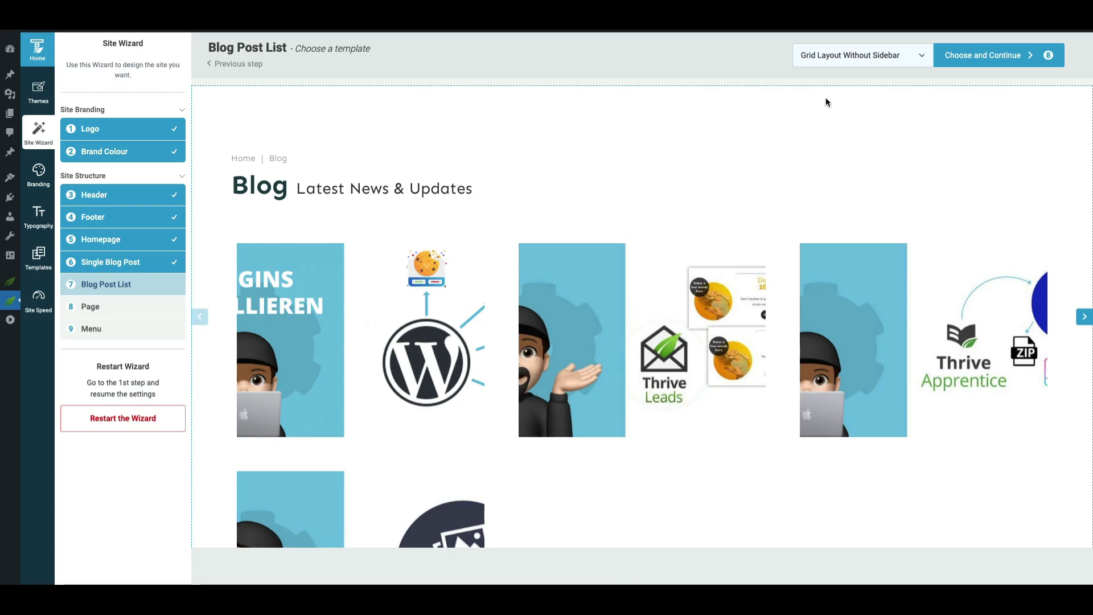
# Try the "Grid Layout 01 With Sidebar" blog post list template and examine its post grid, sidebar and pagination.
pyautogui.click(836, 55)
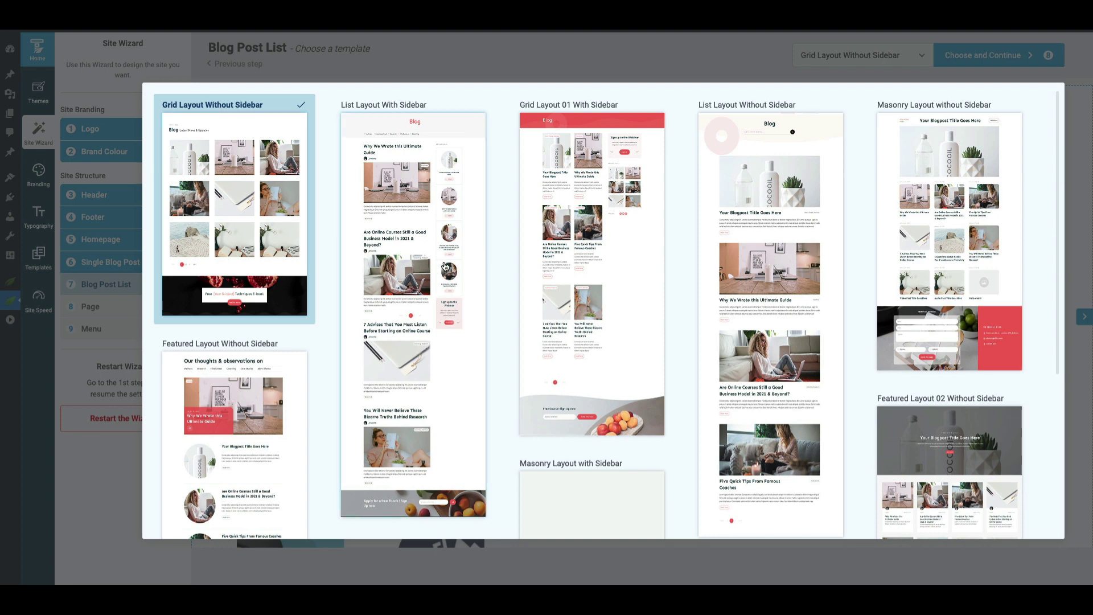
pyautogui.scroll(-4, 444, 267)
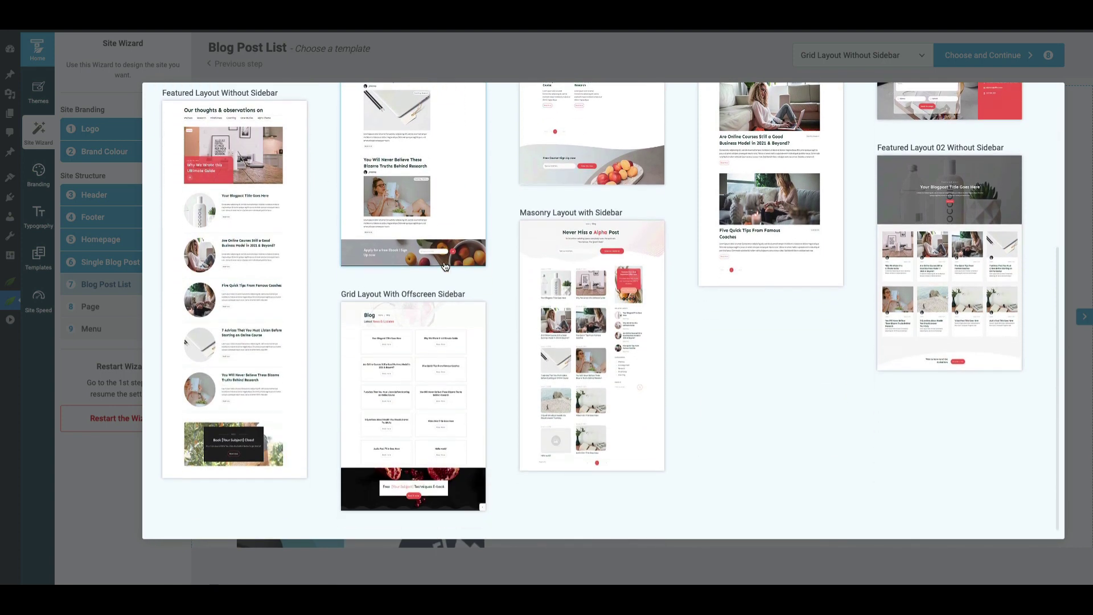
pyautogui.scroll(4, 445, 266)
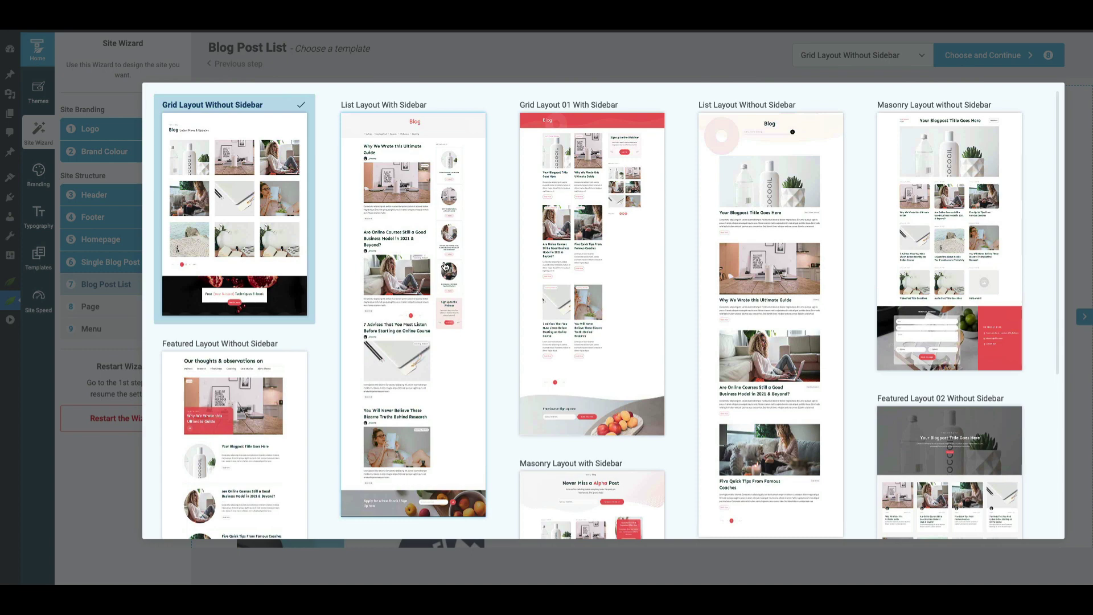
pyautogui.click(580, 227)
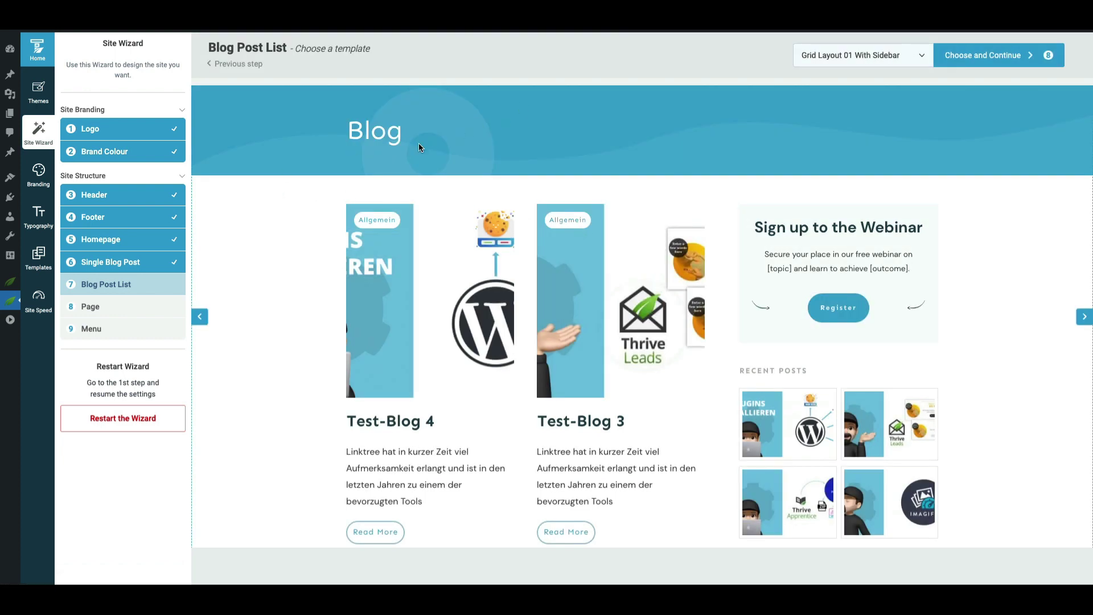
pyautogui.scroll(-3, 319, 228)
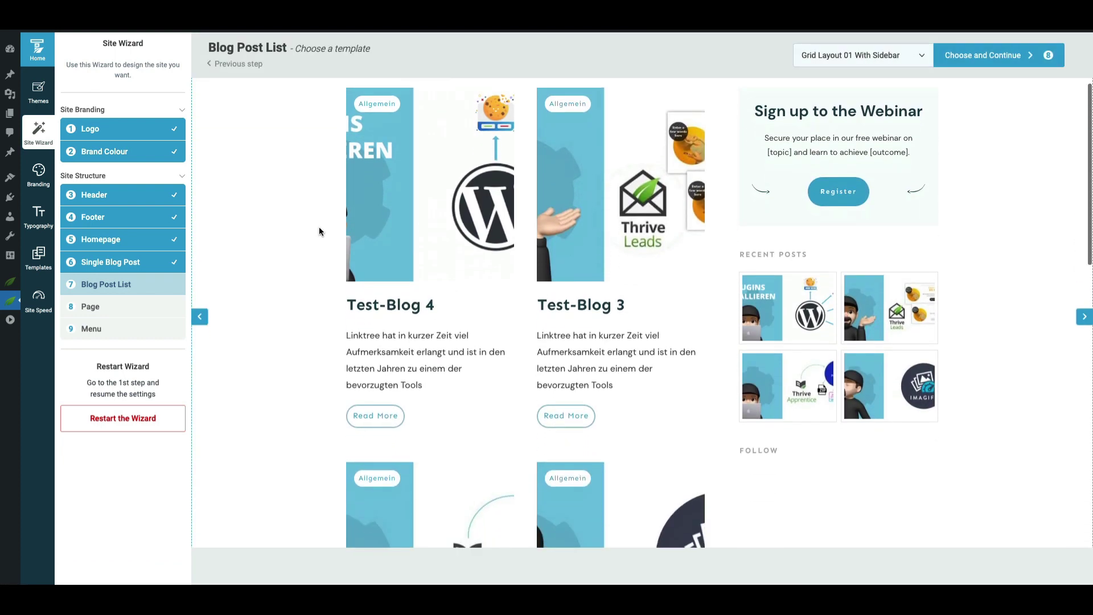
pyautogui.scroll(-2, 907, 165)
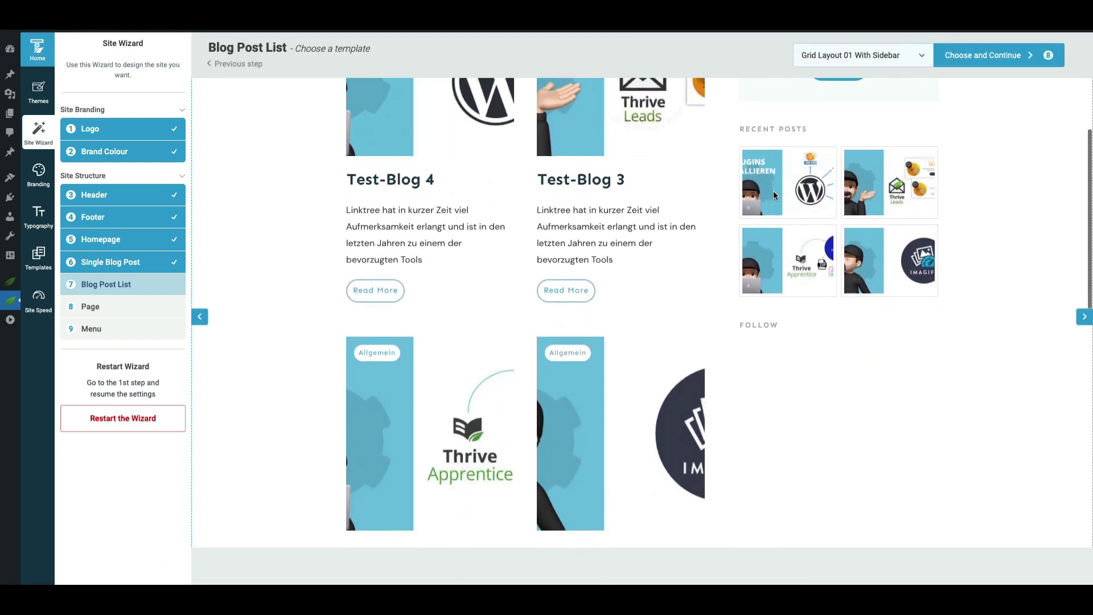
pyautogui.scroll(-4, 197, 356)
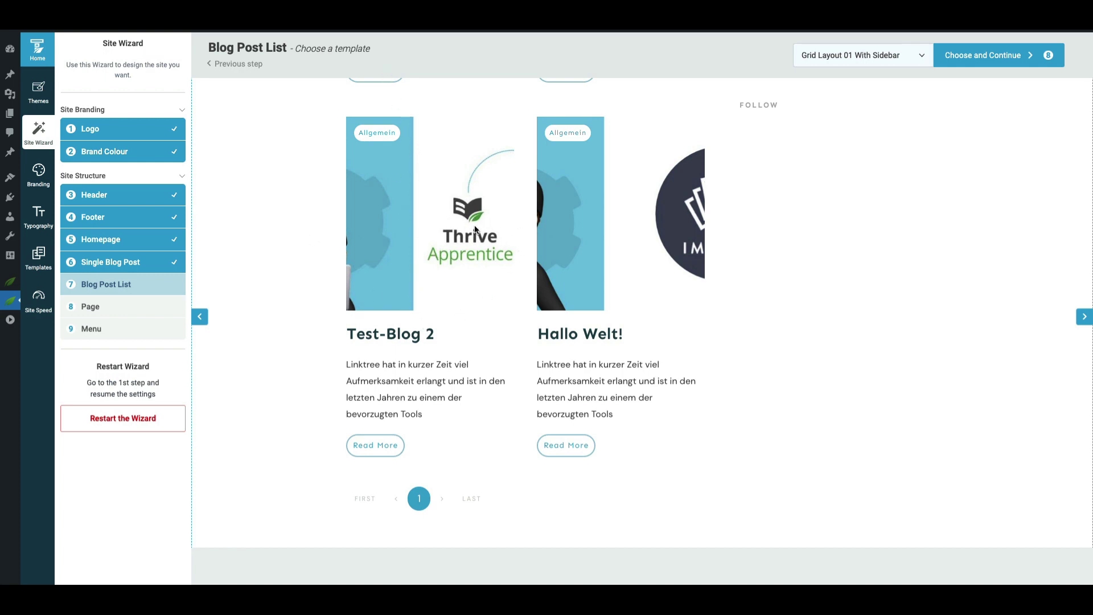
pyautogui.scroll(3, 475, 228)
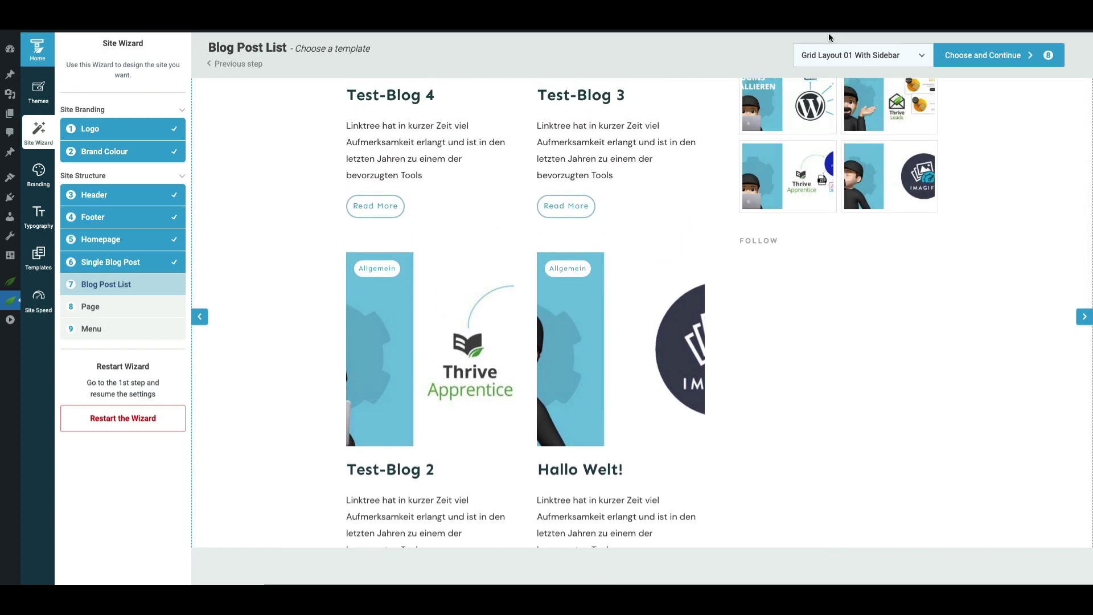
# Try the "Featured Layout 02 Without Sidebar" blog post list template and examine its featured post, post cards and call-to-action section.
pyautogui.click(830, 56)
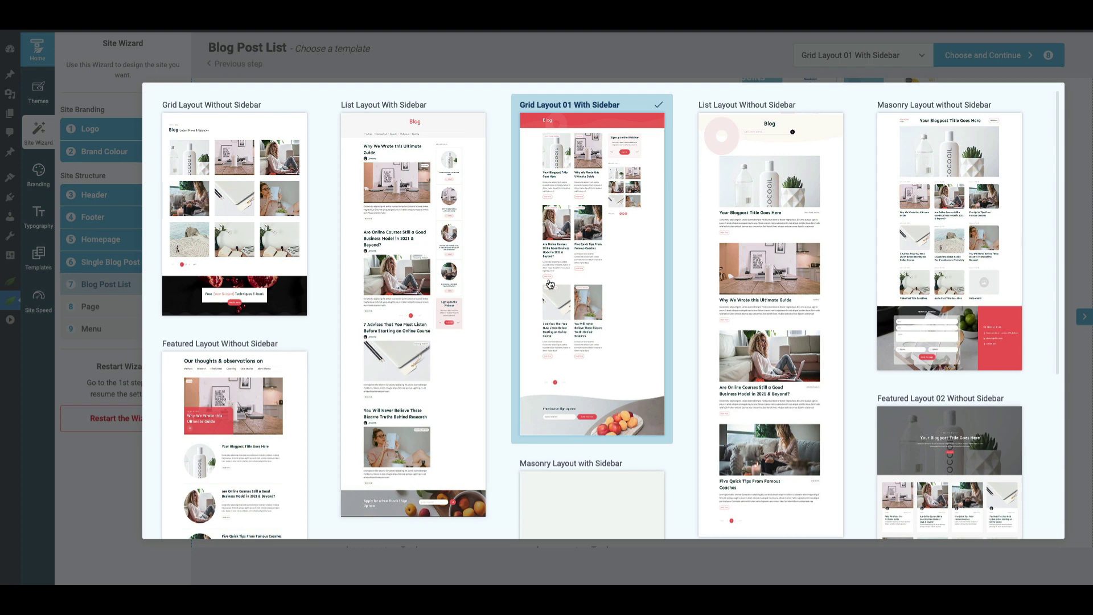
pyautogui.scroll(-2, 550, 284)
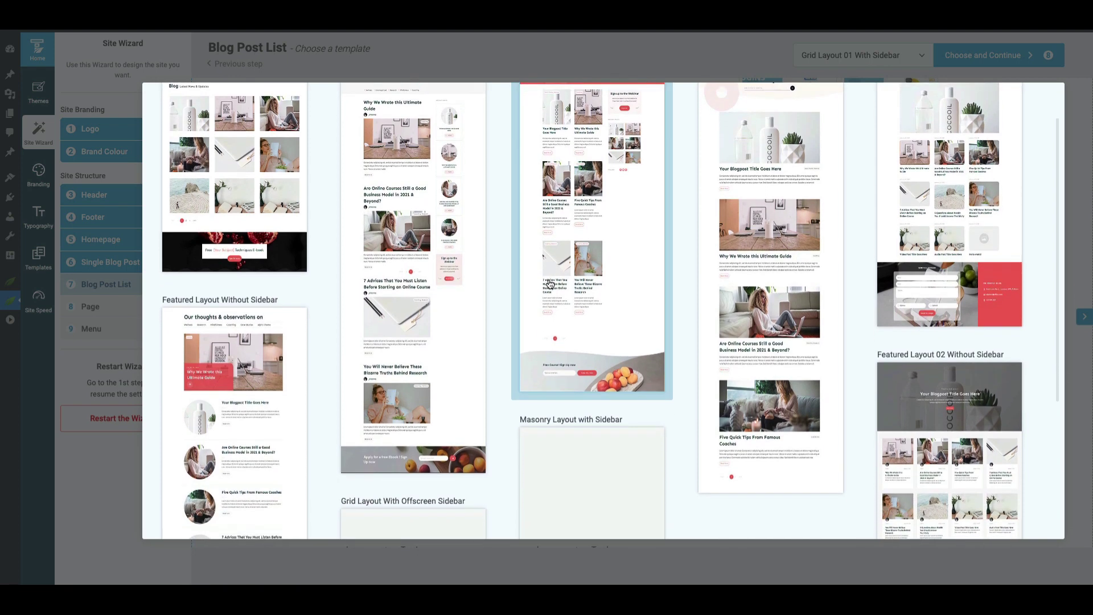
pyautogui.scroll(-5, 549, 284)
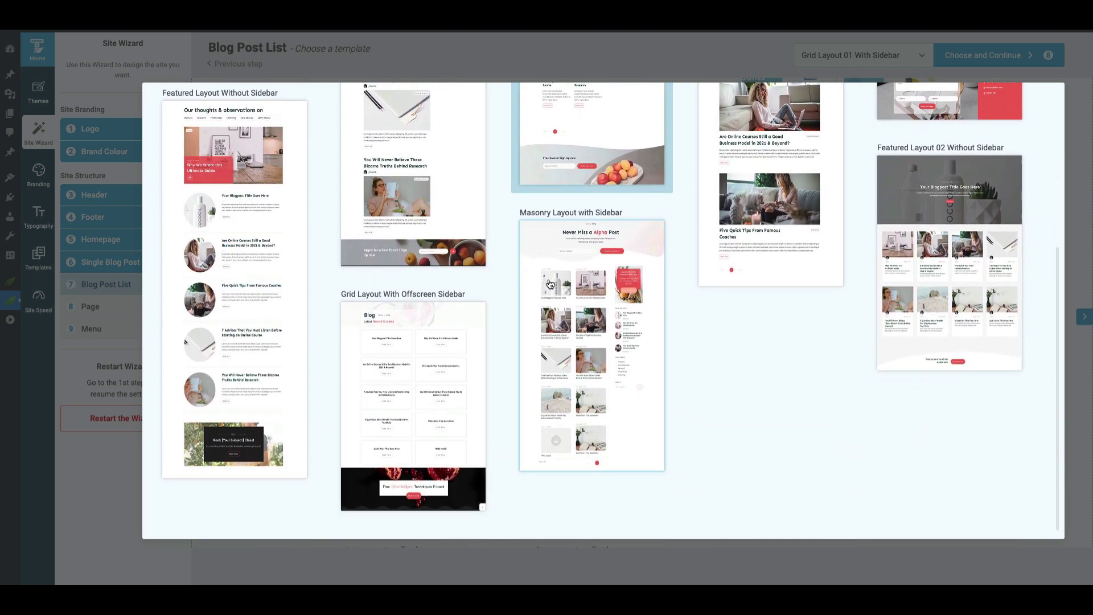
pyautogui.click(550, 284)
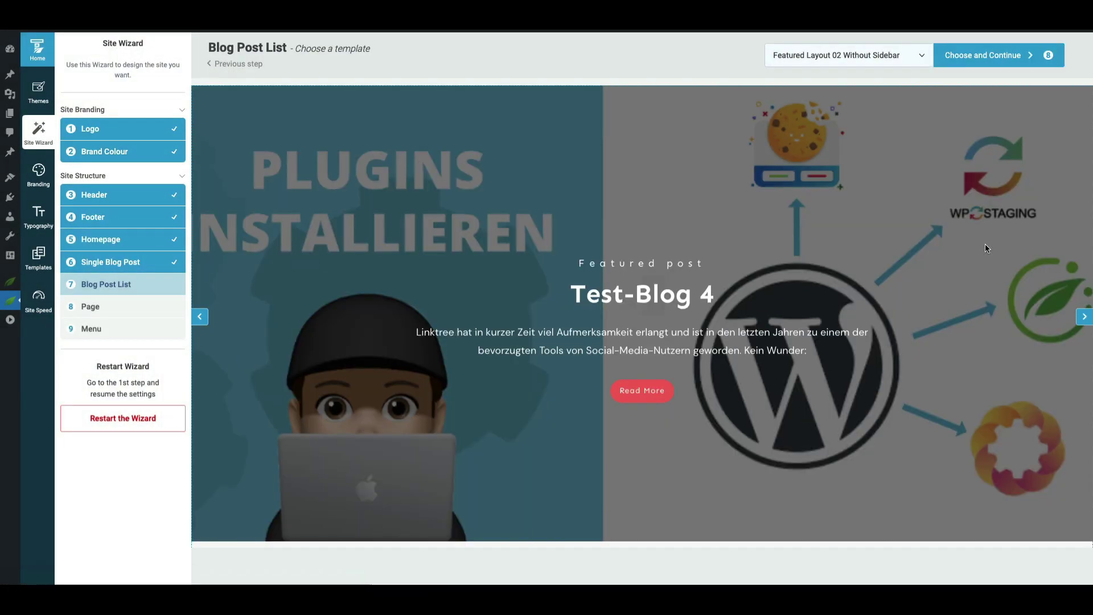
pyautogui.scroll(-3, 753, 237)
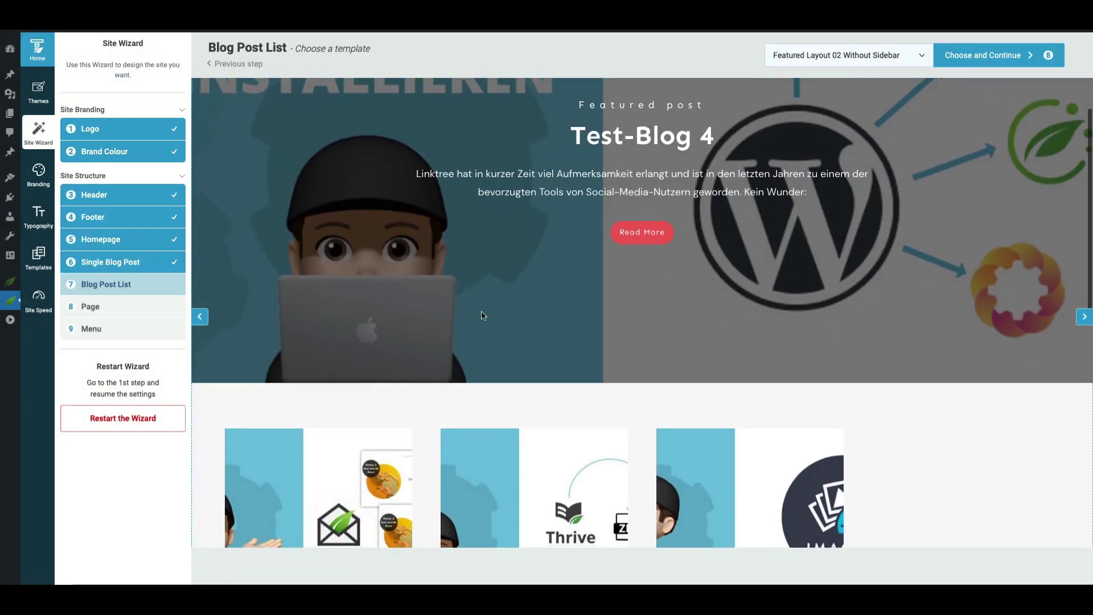
pyautogui.scroll(-6, 603, 238)
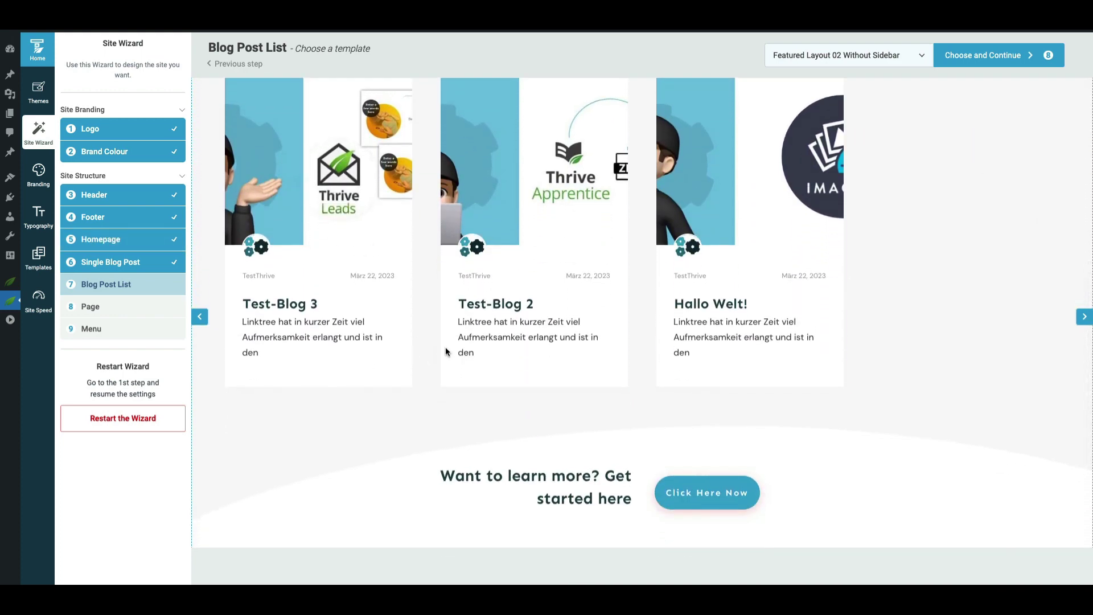
pyautogui.scroll(-3, 446, 351)
pyautogui.scroll(6, 710, 254)
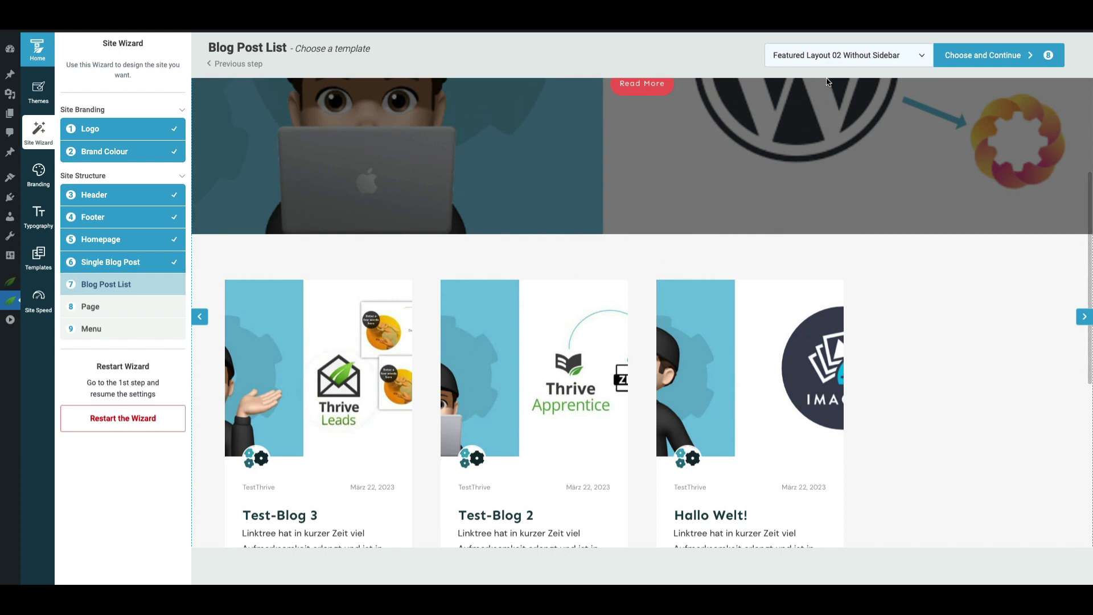
# Switch the blog post list template to "List Layout Without Sidebar".
pyautogui.click(829, 55)
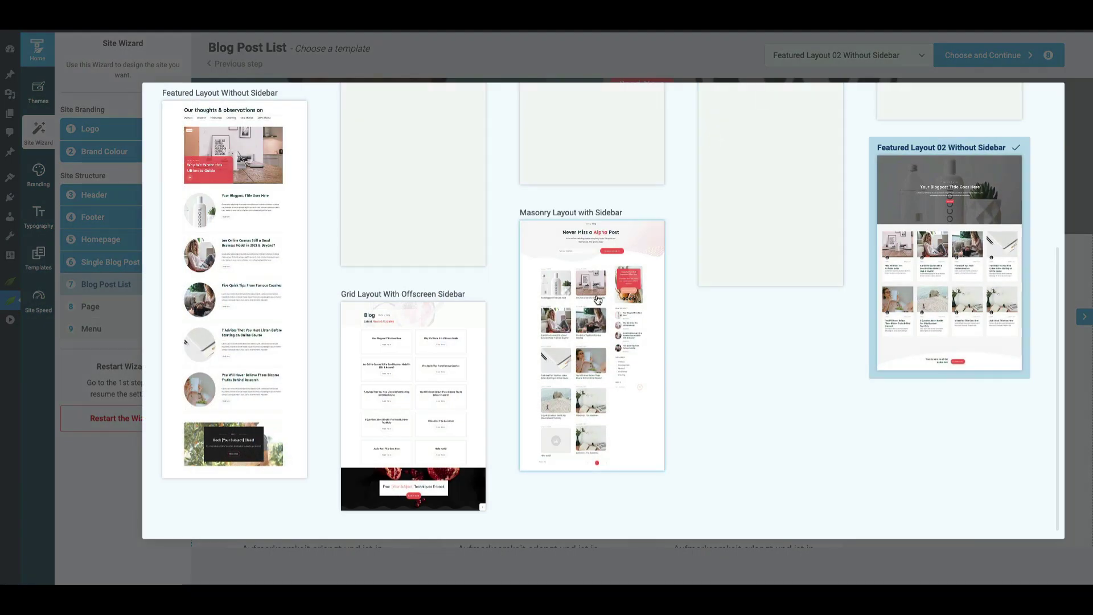
pyautogui.scroll(5, 453, 420)
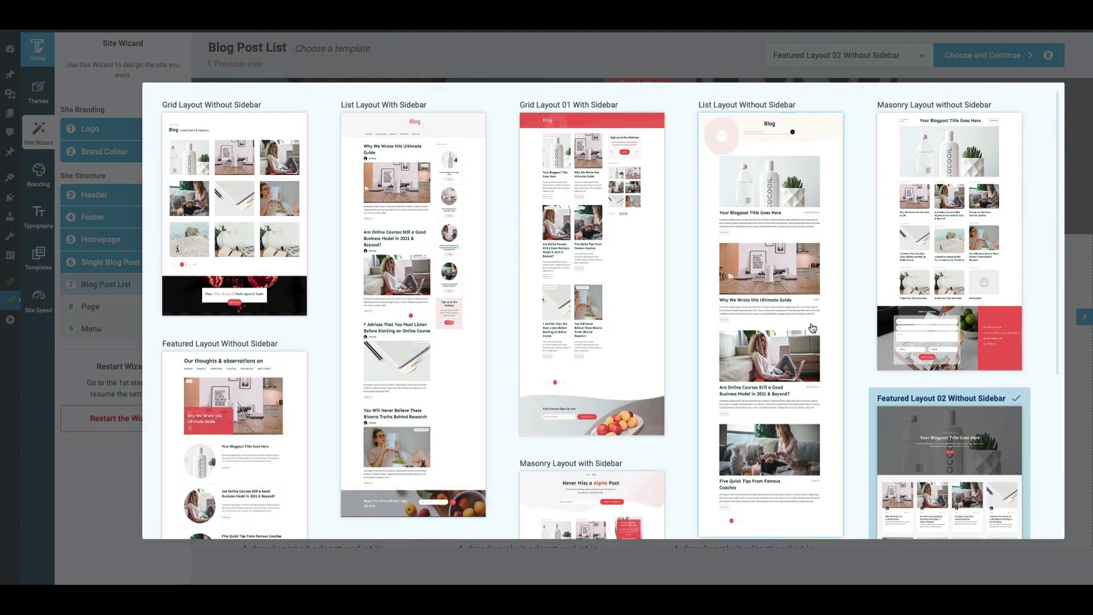
pyautogui.click(773, 259)
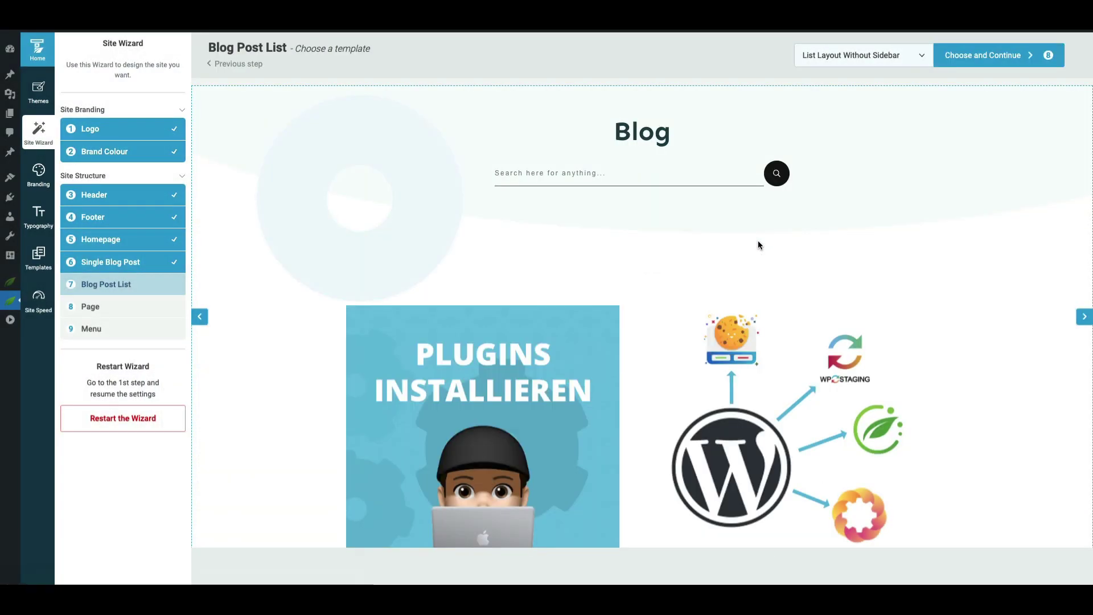
# Review the list layout's search header and post entries, then confirm the template and continue to the page template settings.
pyautogui.scroll(-1, 247, 368)
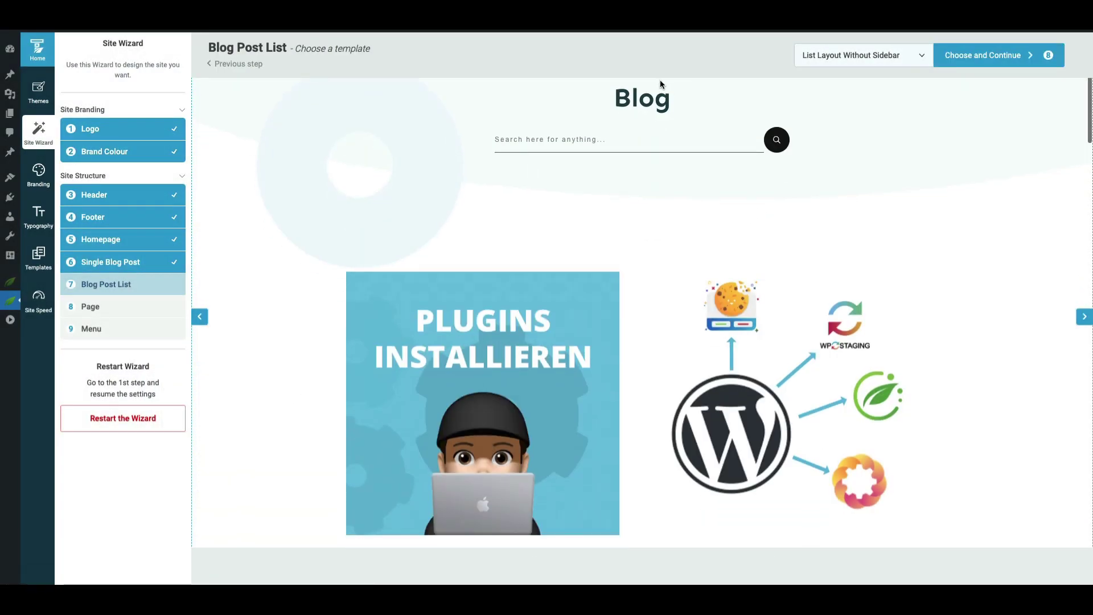
pyautogui.scroll(-5, 581, 225)
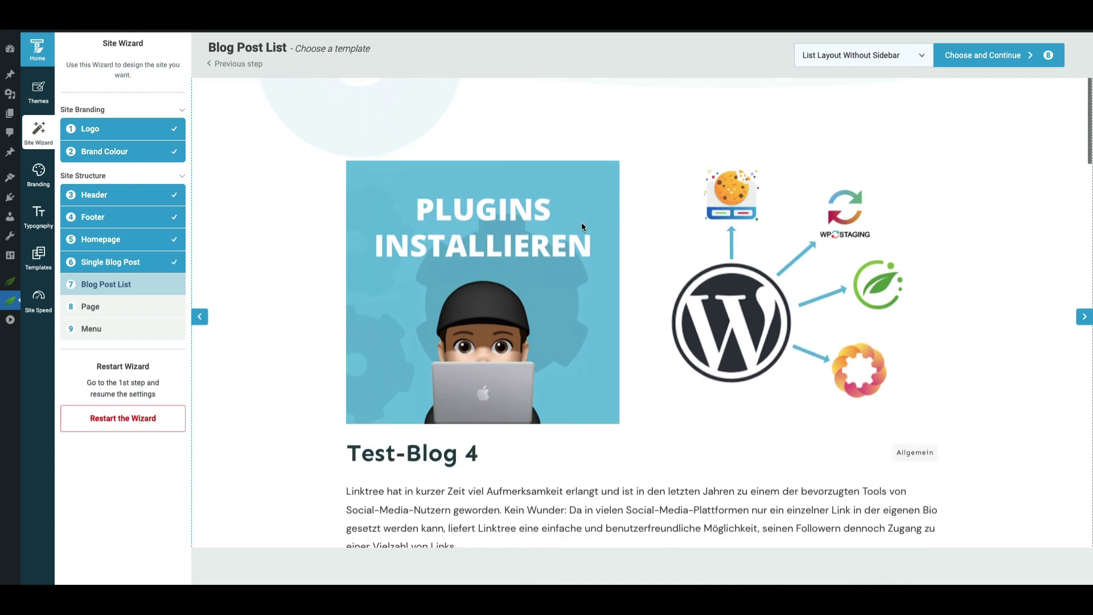
pyautogui.scroll(-2, 688, 254)
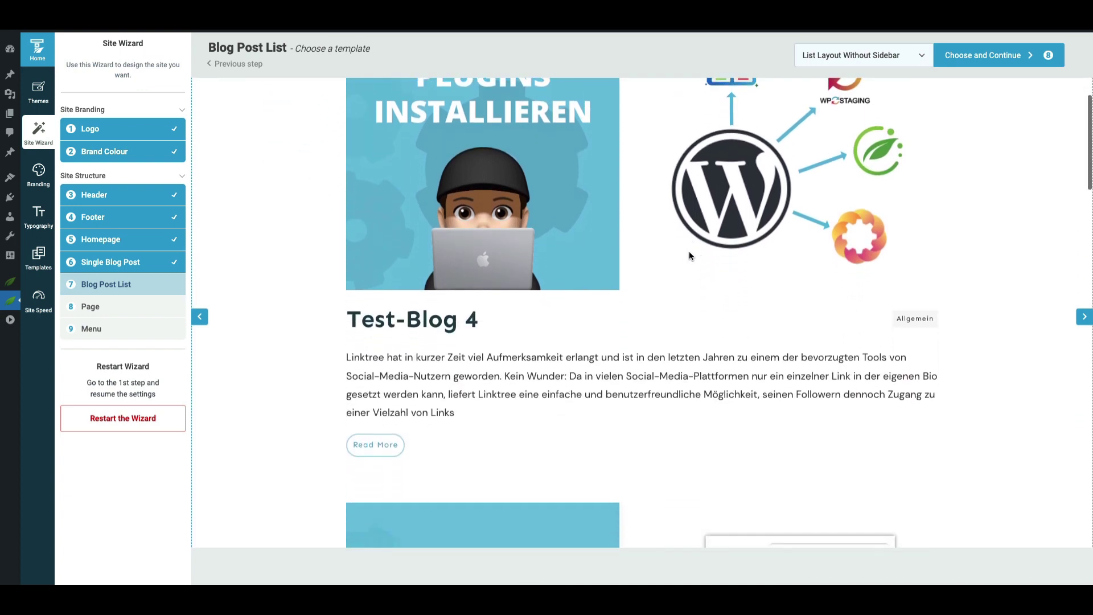
pyautogui.scroll(-5, 689, 256)
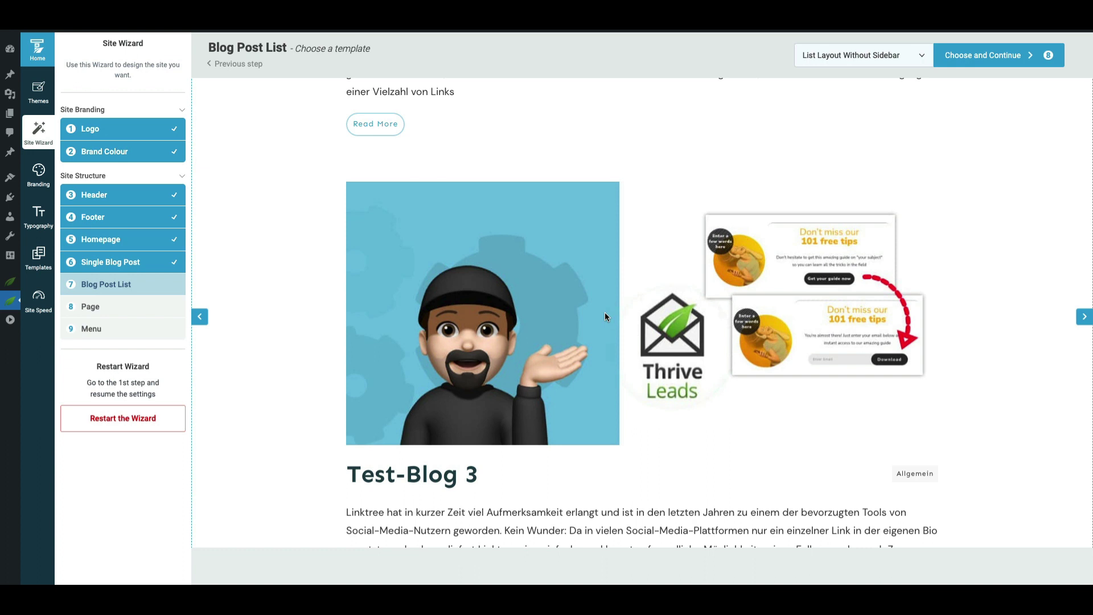
pyautogui.scroll(-5, 605, 316)
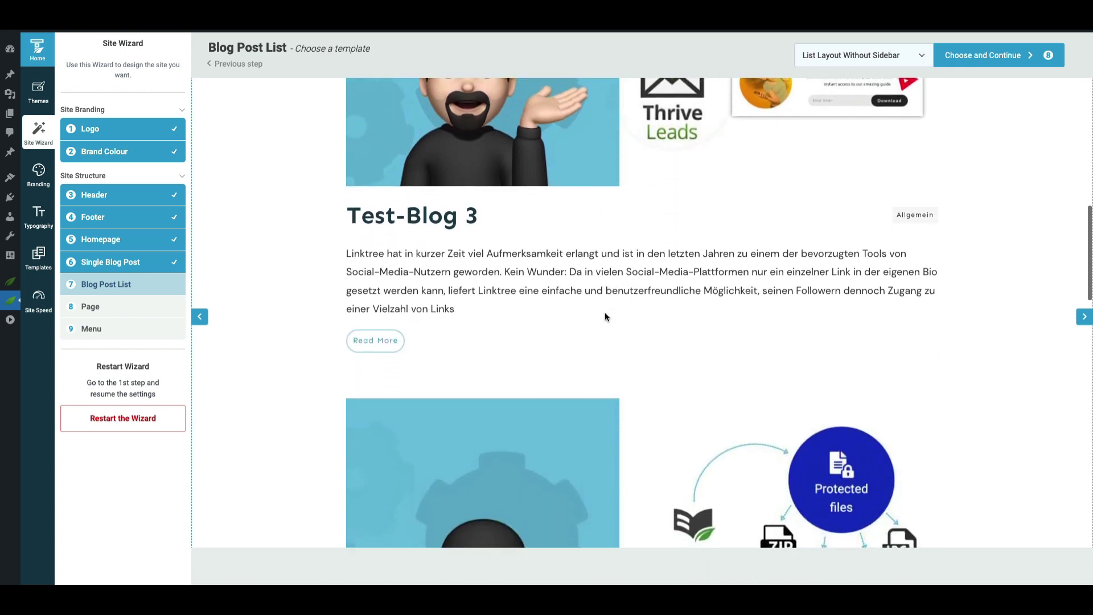
pyautogui.scroll(-5, 605, 317)
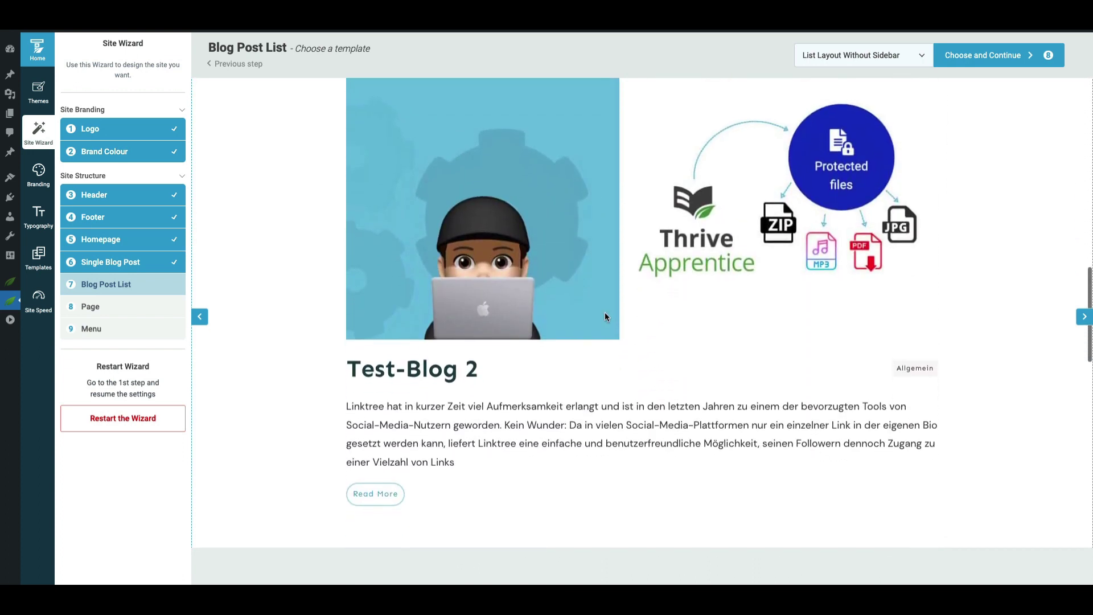
pyautogui.scroll(-4, 605, 316)
pyautogui.scroll(5, 605, 317)
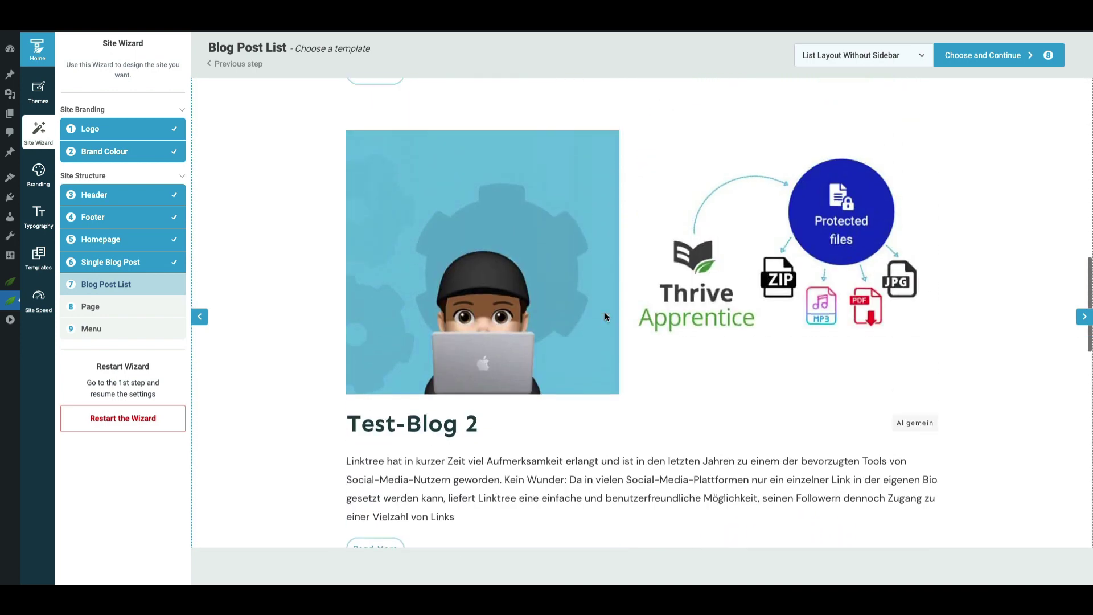
pyautogui.scroll(15, 604, 312)
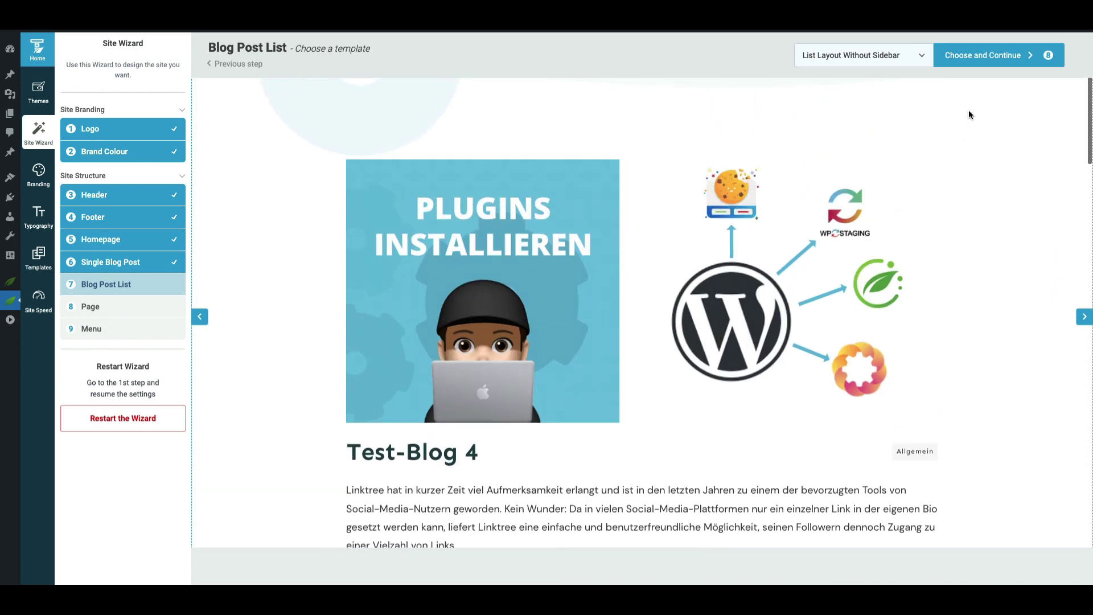
pyautogui.click(965, 54)
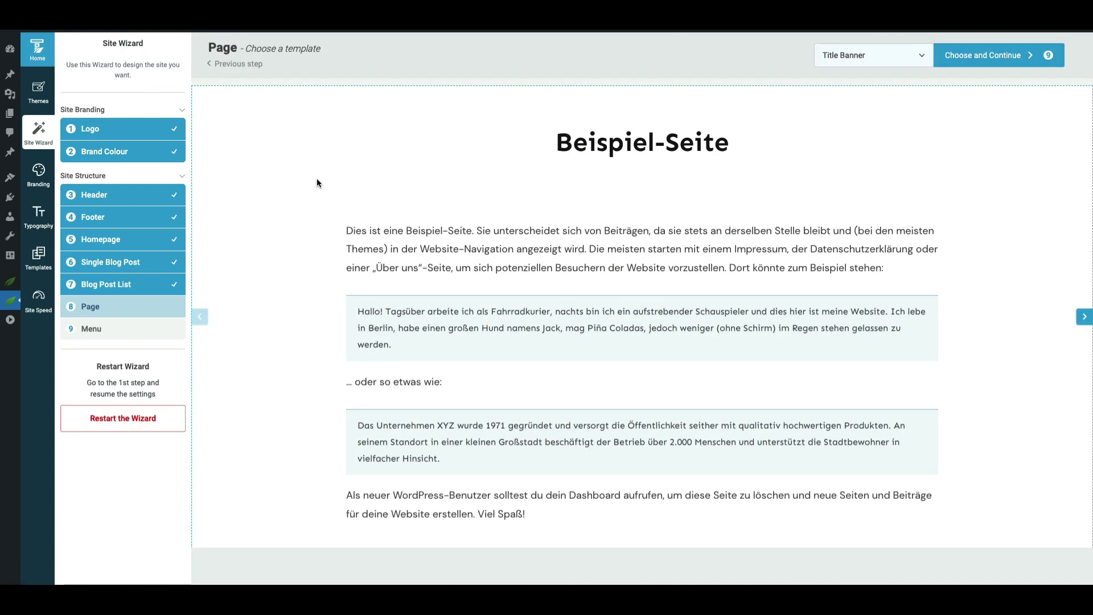
# Review the Title Banner page template on the sample page and browse the other available page templates.
pyautogui.scroll(-5, 317, 180)
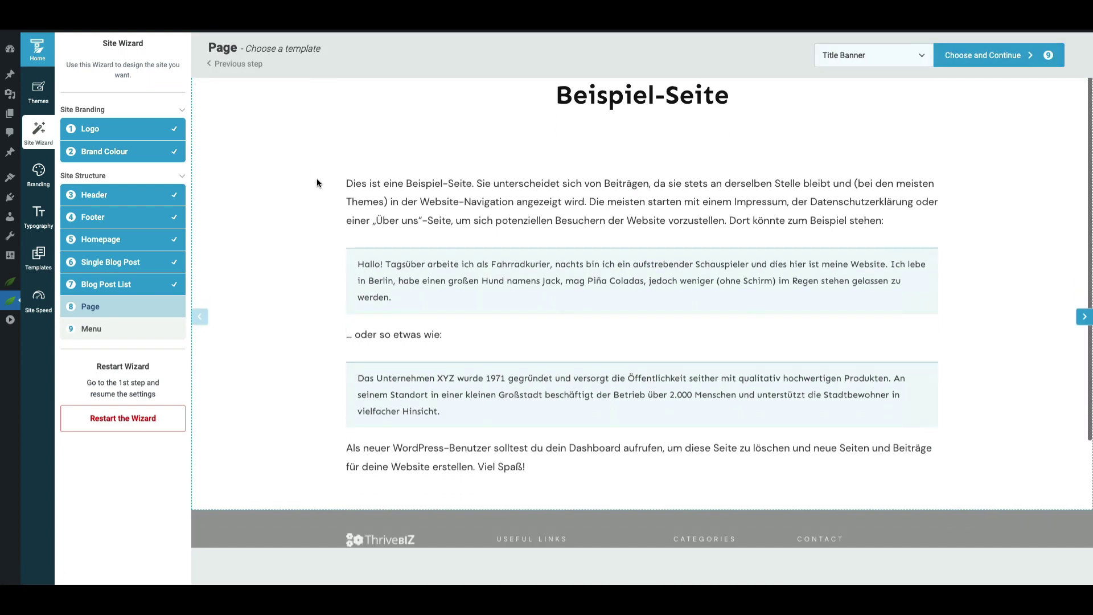
pyautogui.scroll(5, 316, 180)
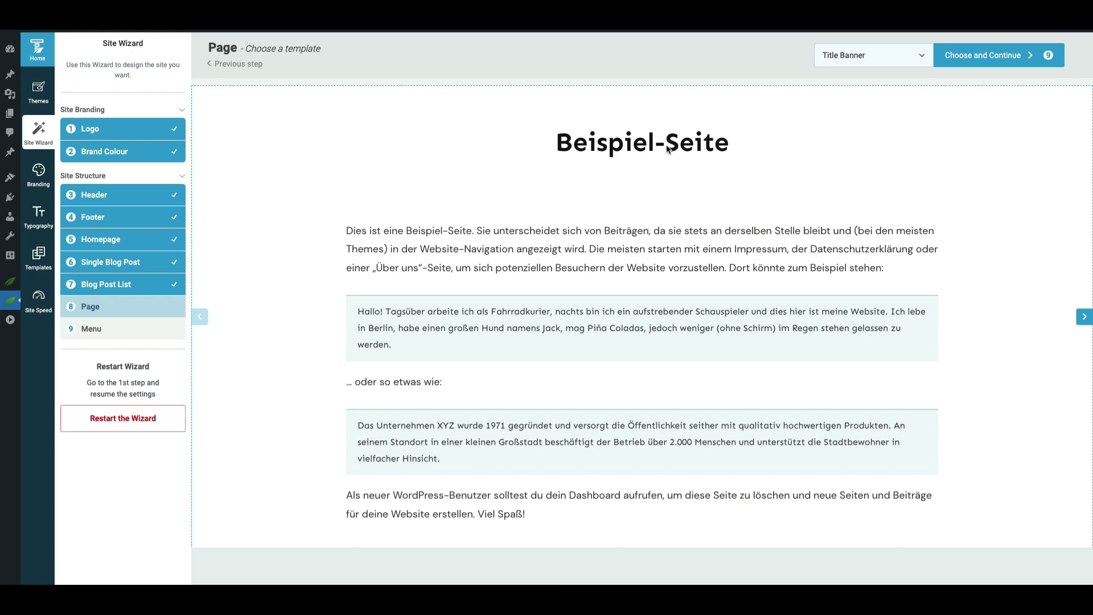
pyautogui.click(880, 55)
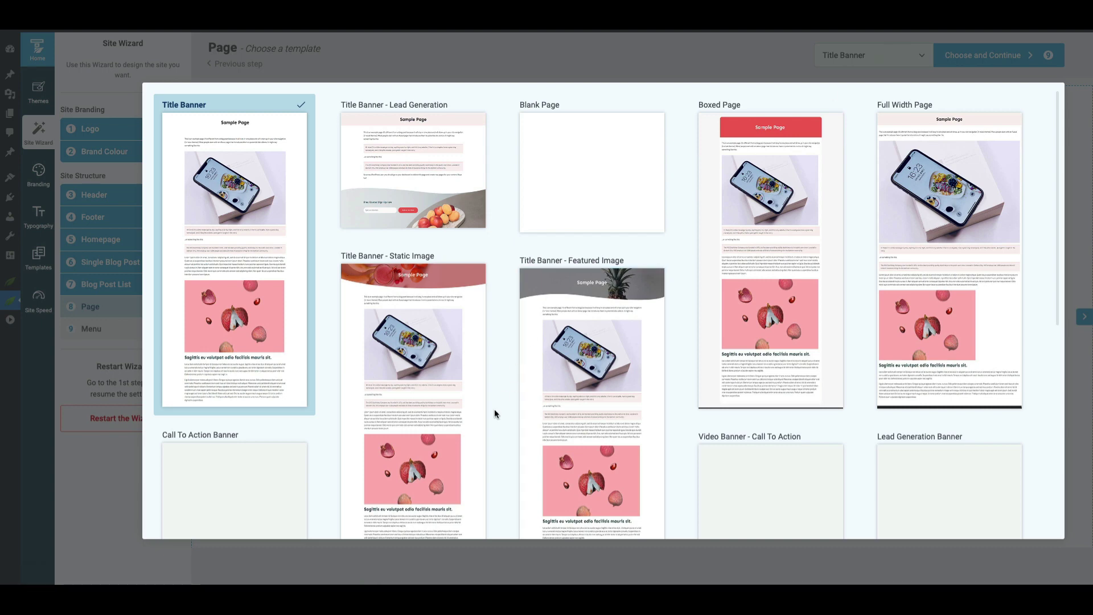
pyautogui.scroll(-6, 494, 409)
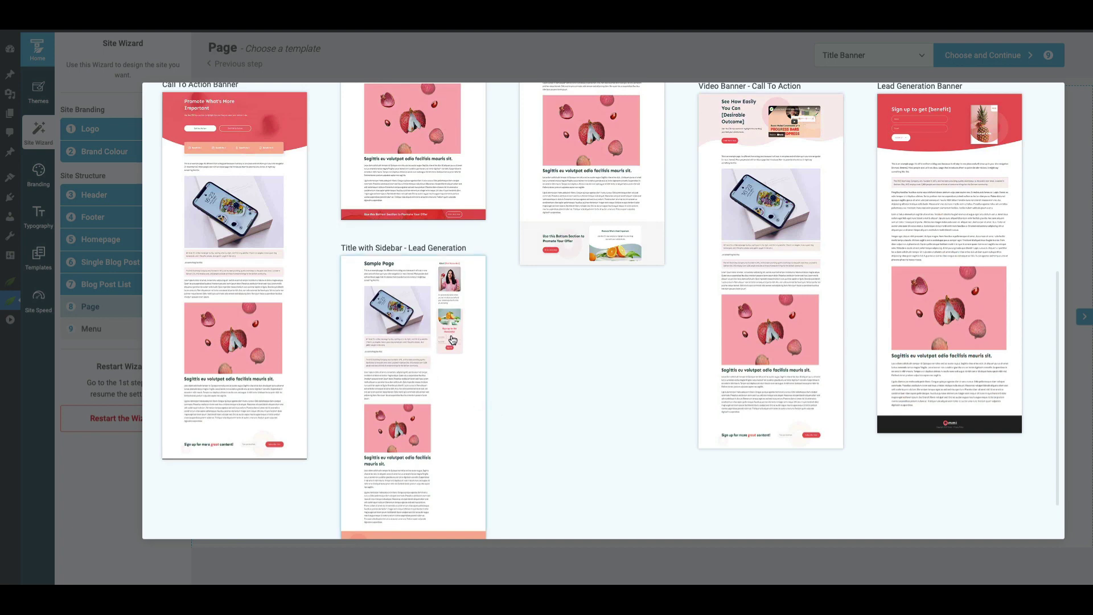
pyautogui.scroll(4, 453, 340)
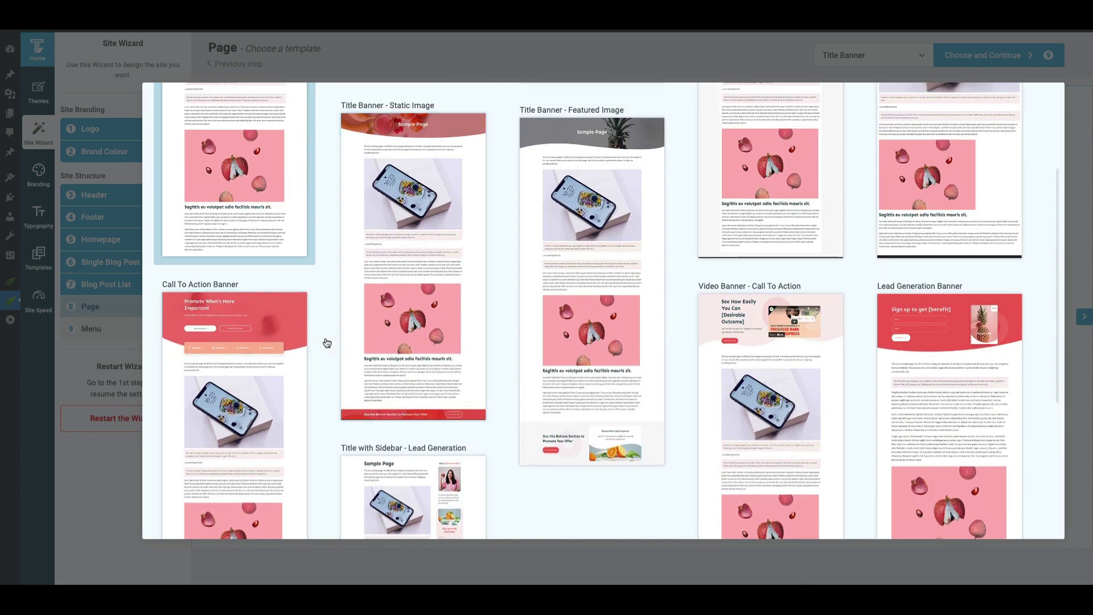
pyautogui.scroll(2, 407, 380)
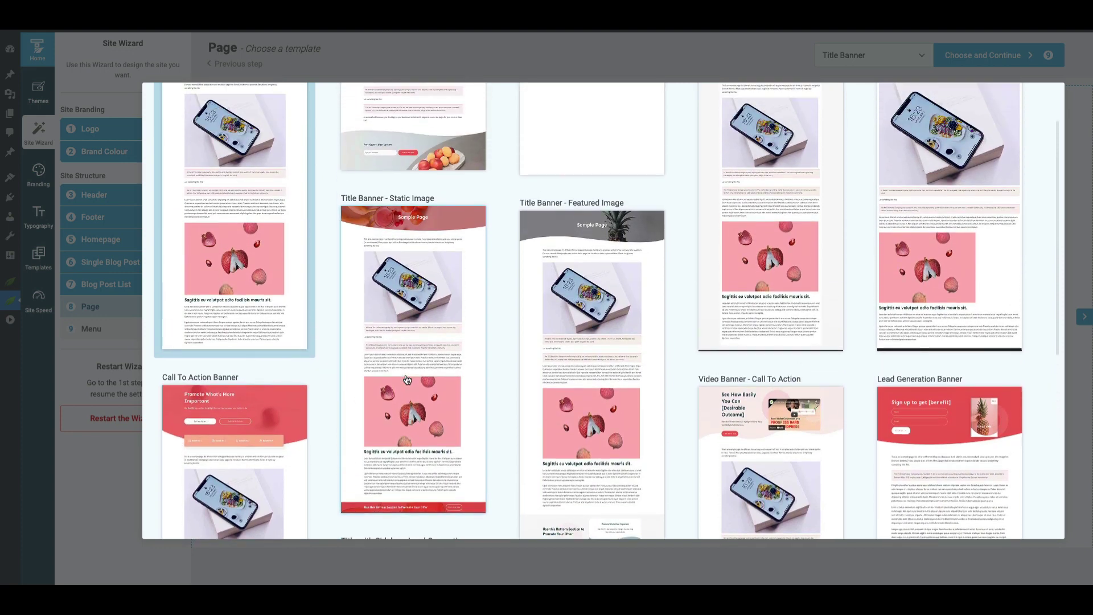
pyautogui.scroll(1, 407, 380)
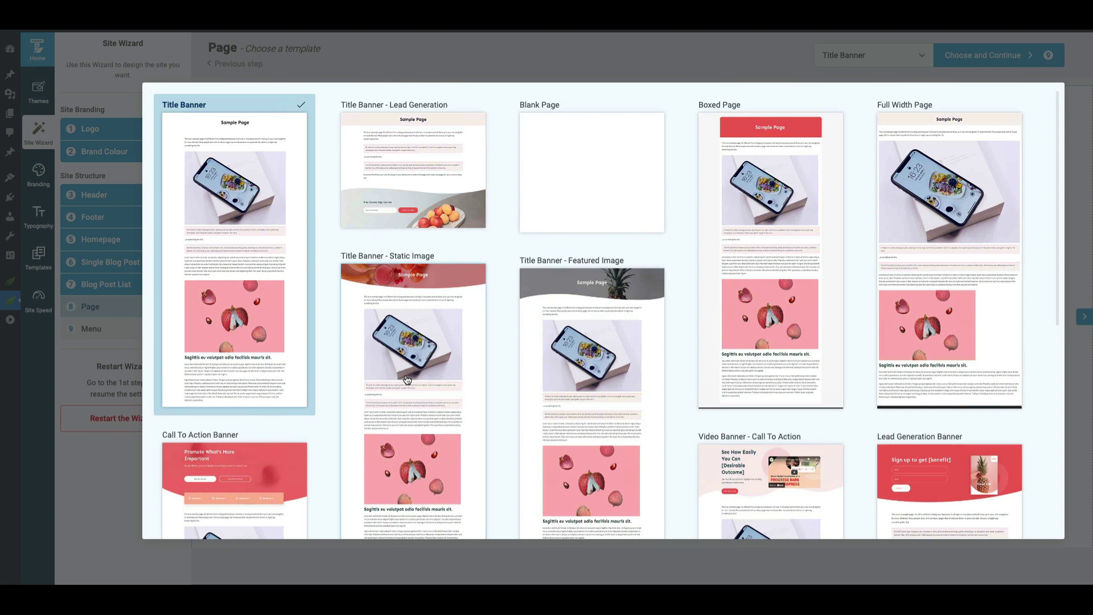
# Try the "Title Banner - Lead Generation" page template and examine its content area, email sign-up section and footer.
pyautogui.click(392, 175)
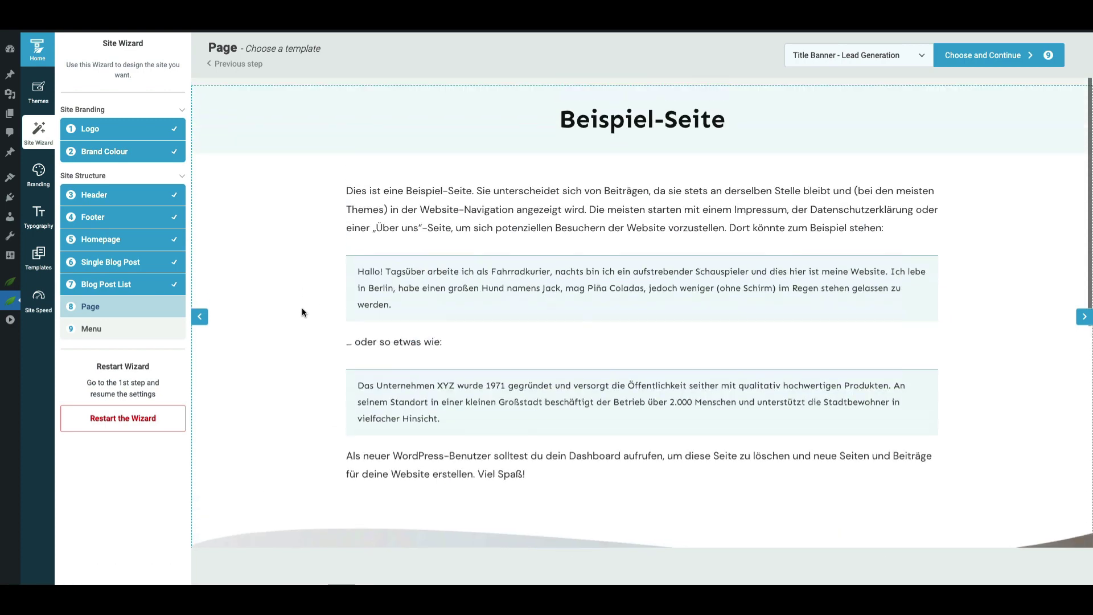
pyautogui.scroll(-7, 525, 317)
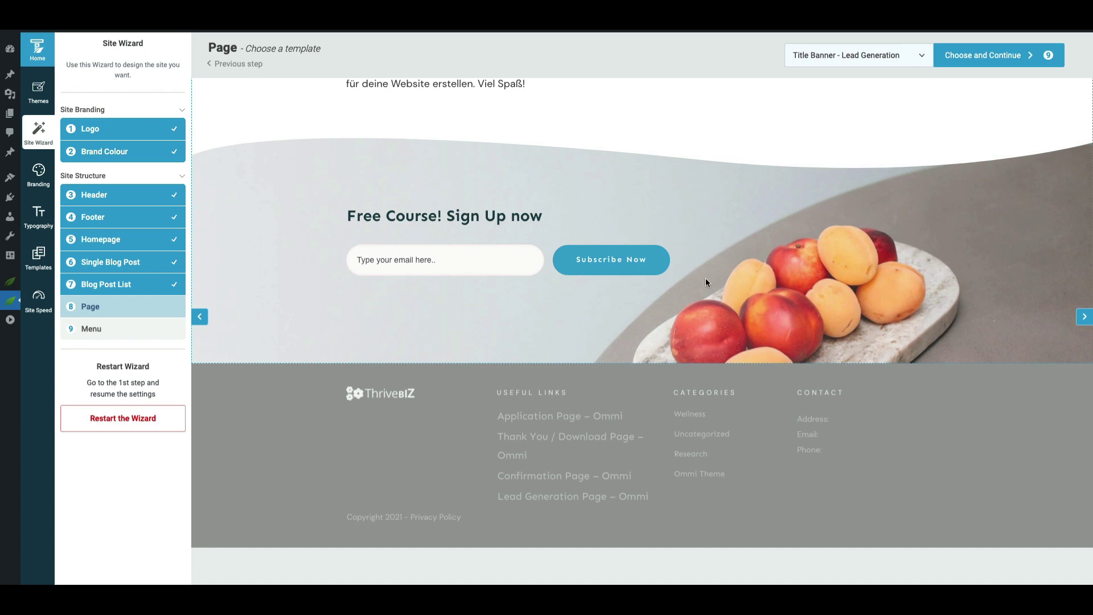
pyautogui.scroll(6, 706, 282)
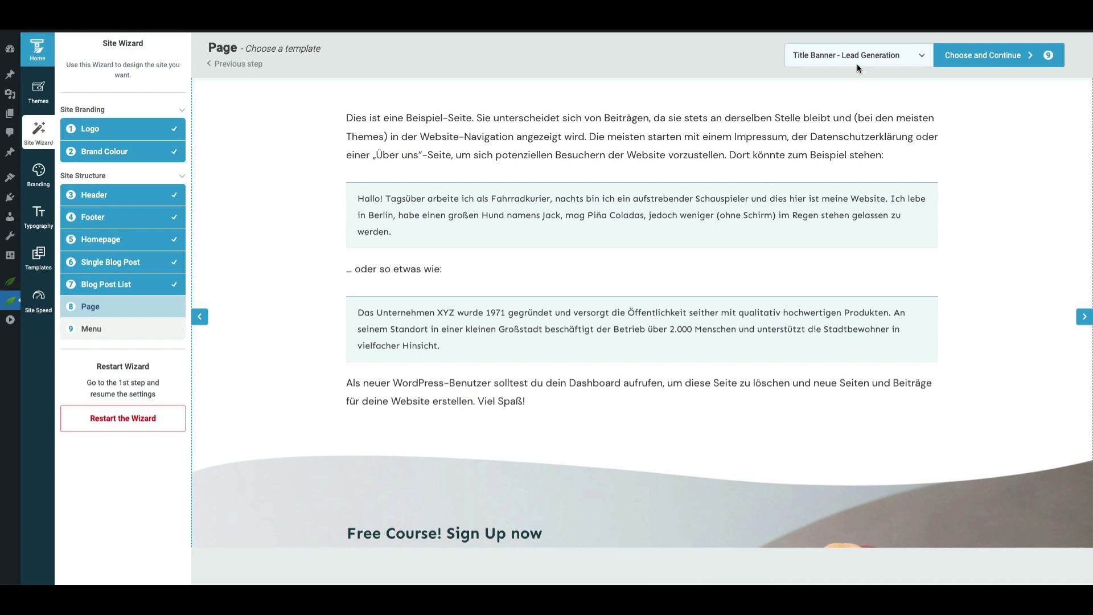
# Switch the page template to "Blank Page" and confirm it to continue to the menu settings.
pyautogui.click(880, 59)
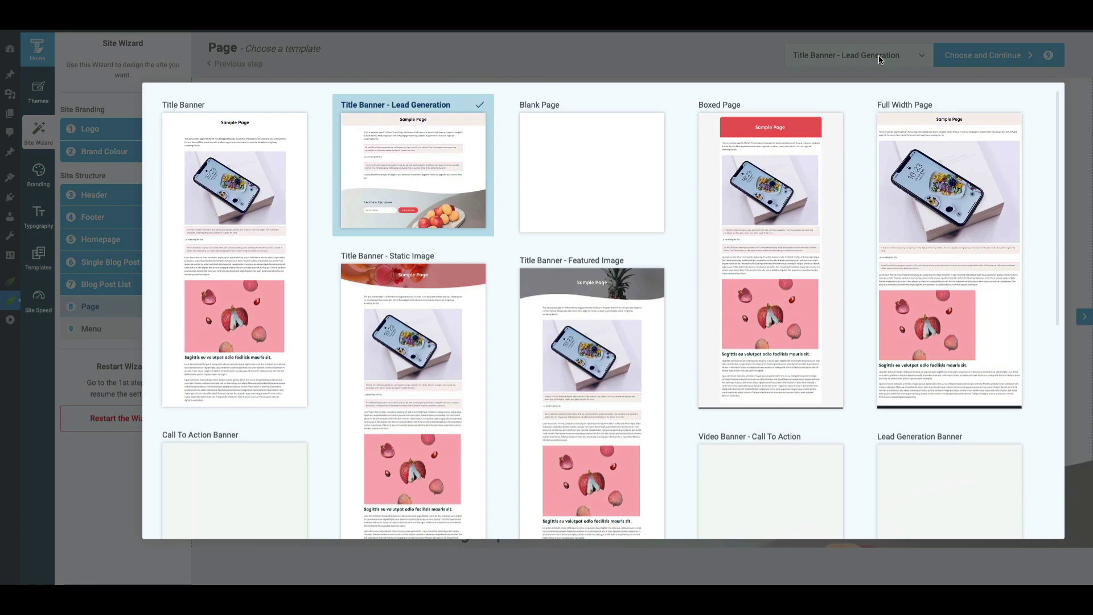
pyautogui.click(580, 219)
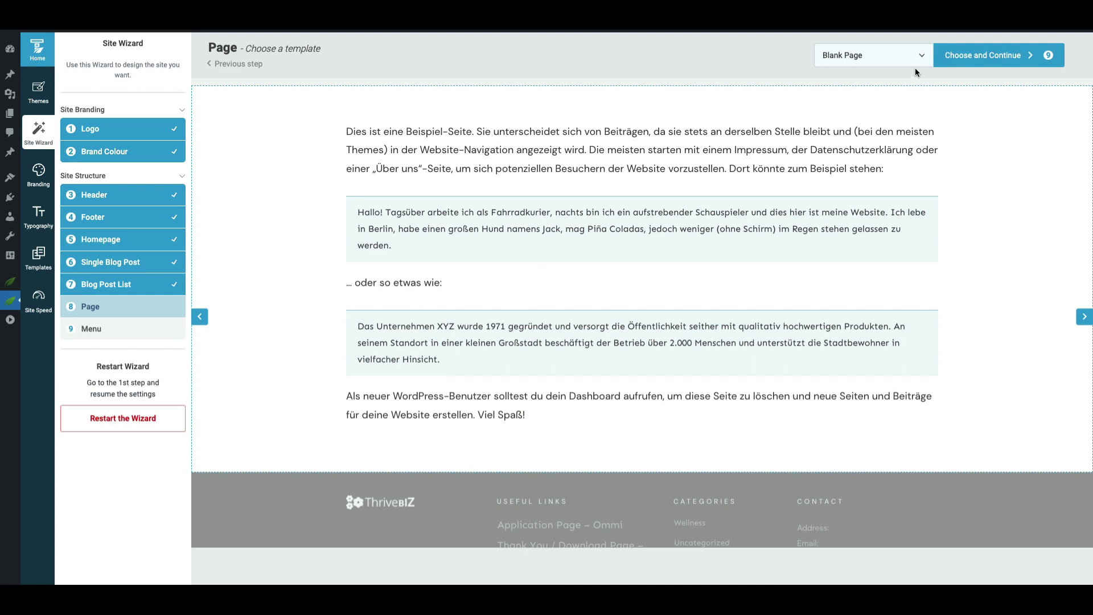
pyautogui.click(976, 57)
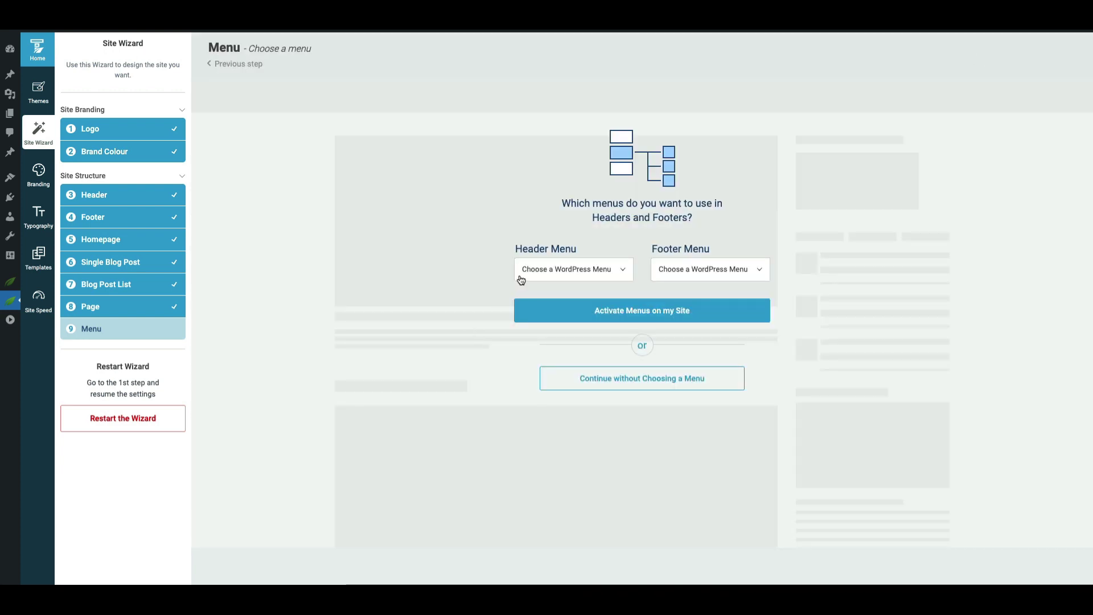
# Check the header menu options, finish the site wizard without choosing a menu, and open the site preview.
pyautogui.click(568, 269)
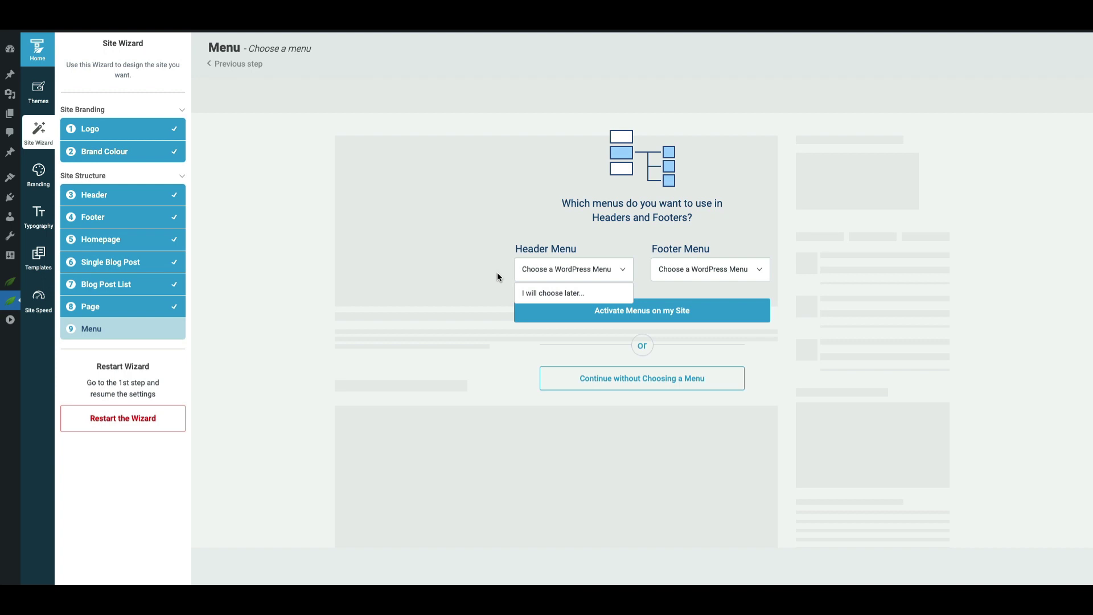
pyautogui.click(609, 370)
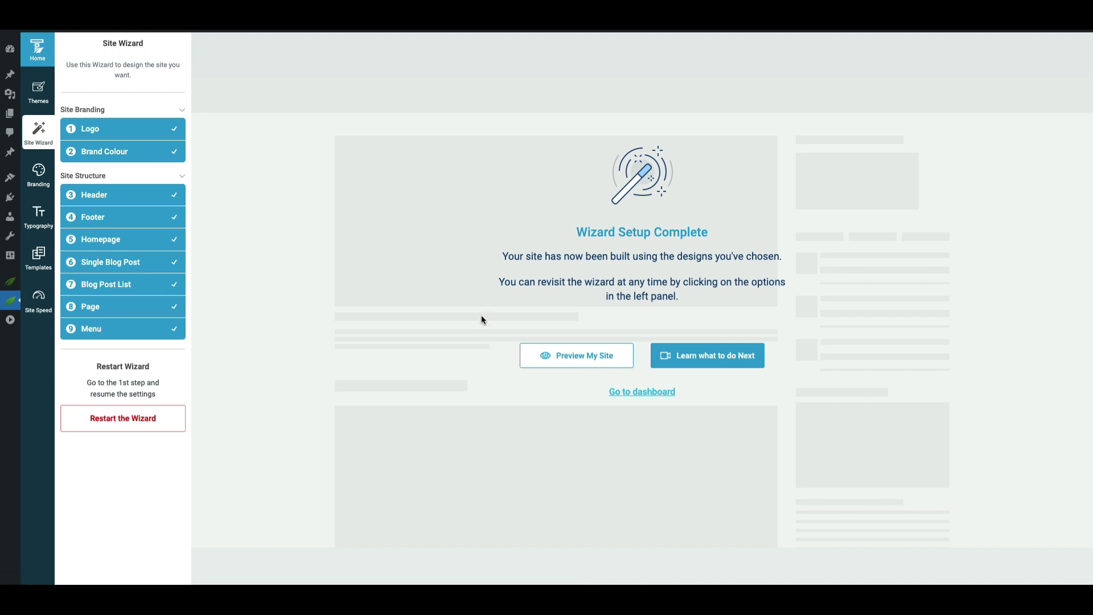
pyautogui.click(582, 354)
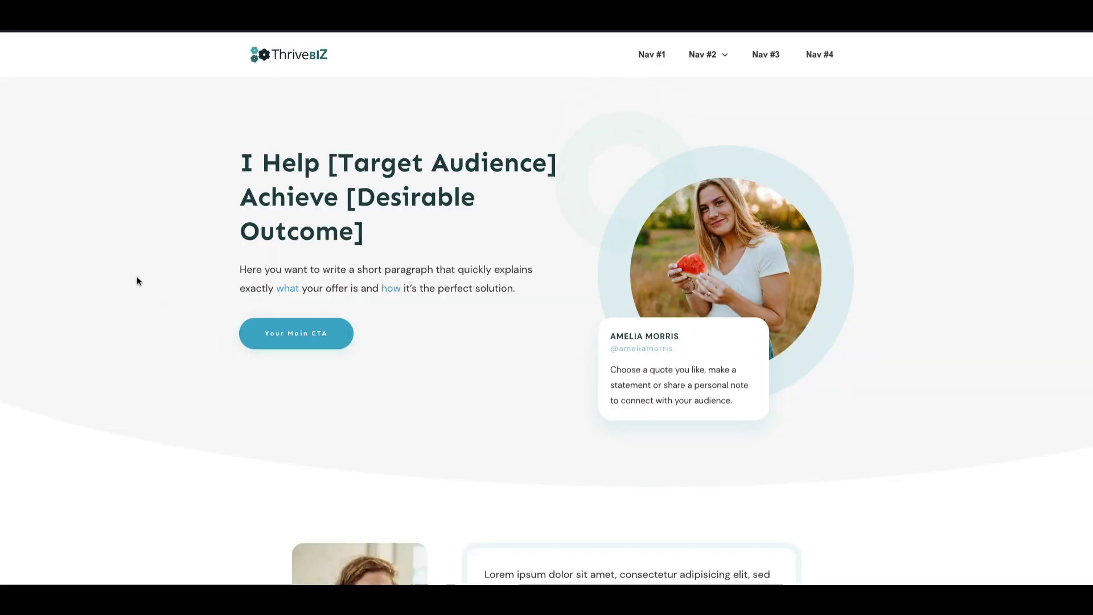
# Review the previewed homepage from the hero section through services, testimonials, latest articles, about section and free download offer.
pyautogui.scroll(-3, 137, 281)
pyautogui.scroll(-9, 137, 281)
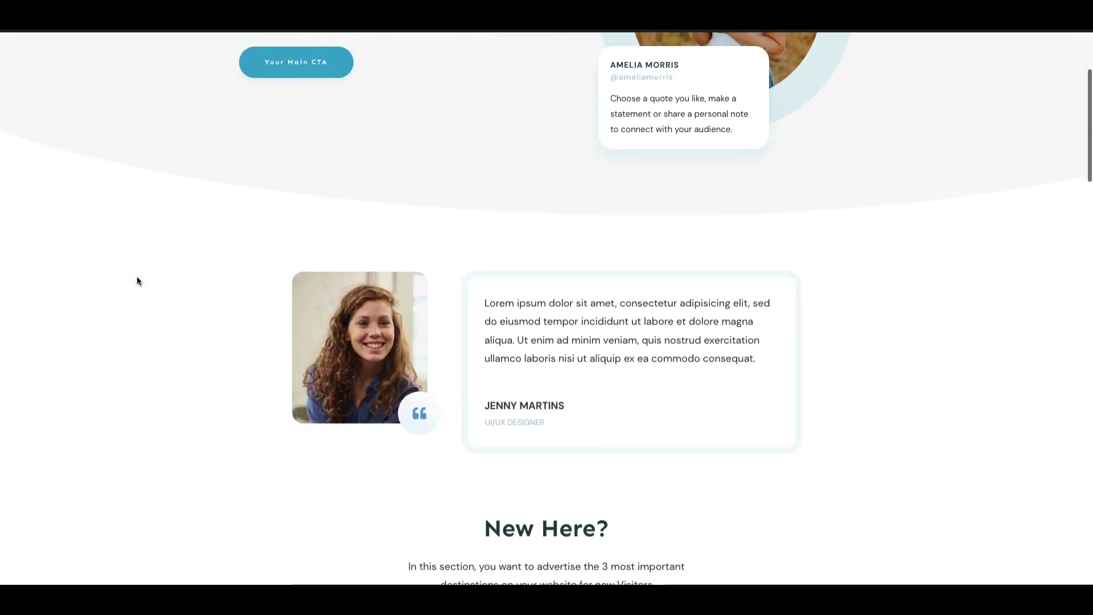
pyautogui.scroll(-8, 137, 281)
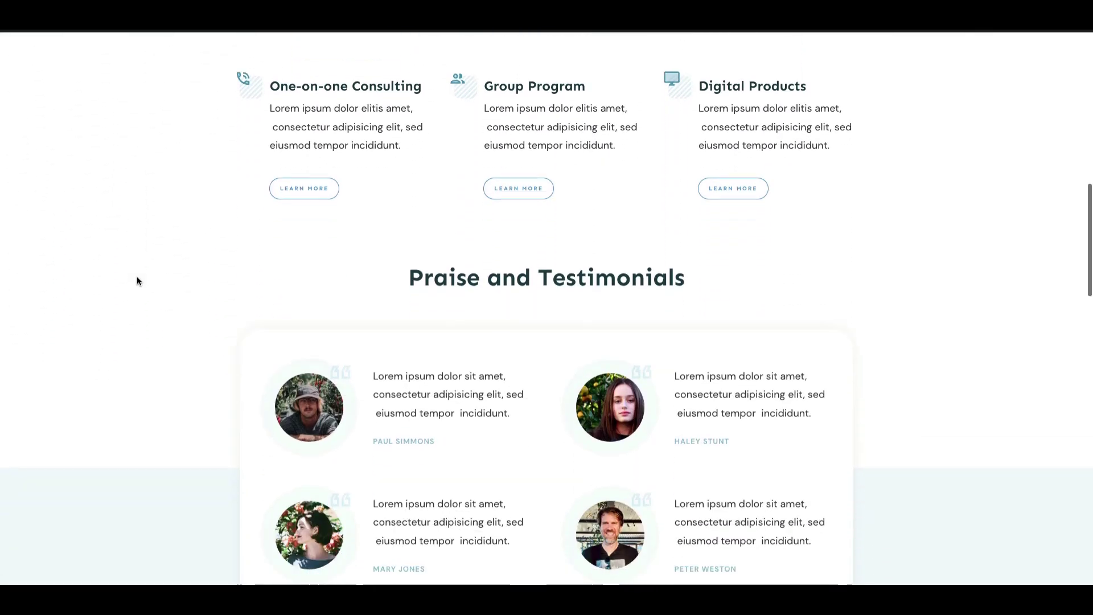
pyautogui.scroll(-10, 136, 281)
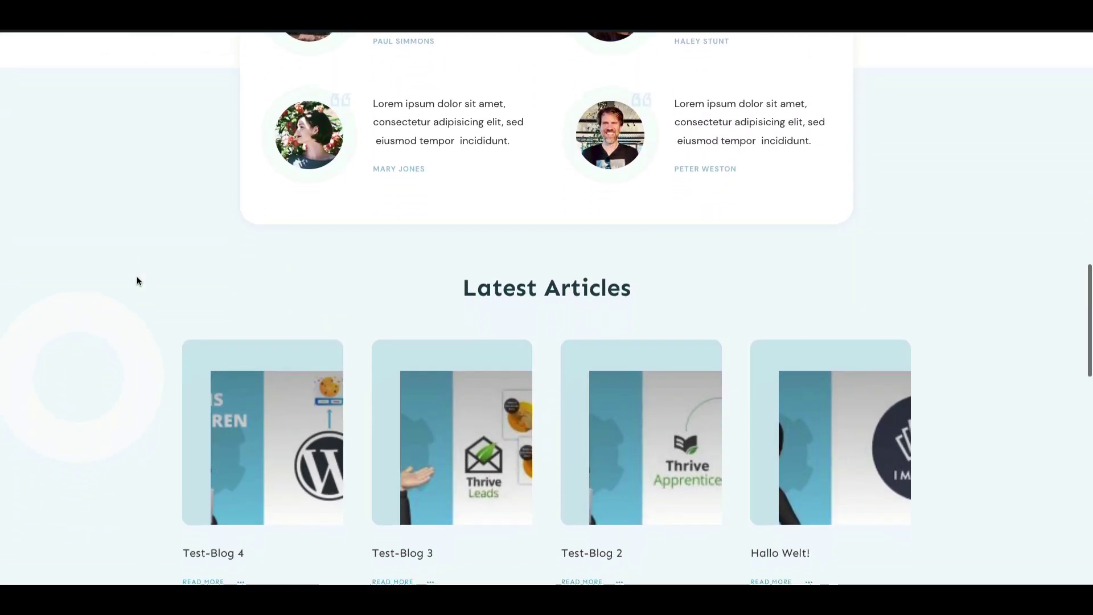
pyautogui.scroll(-8, 137, 281)
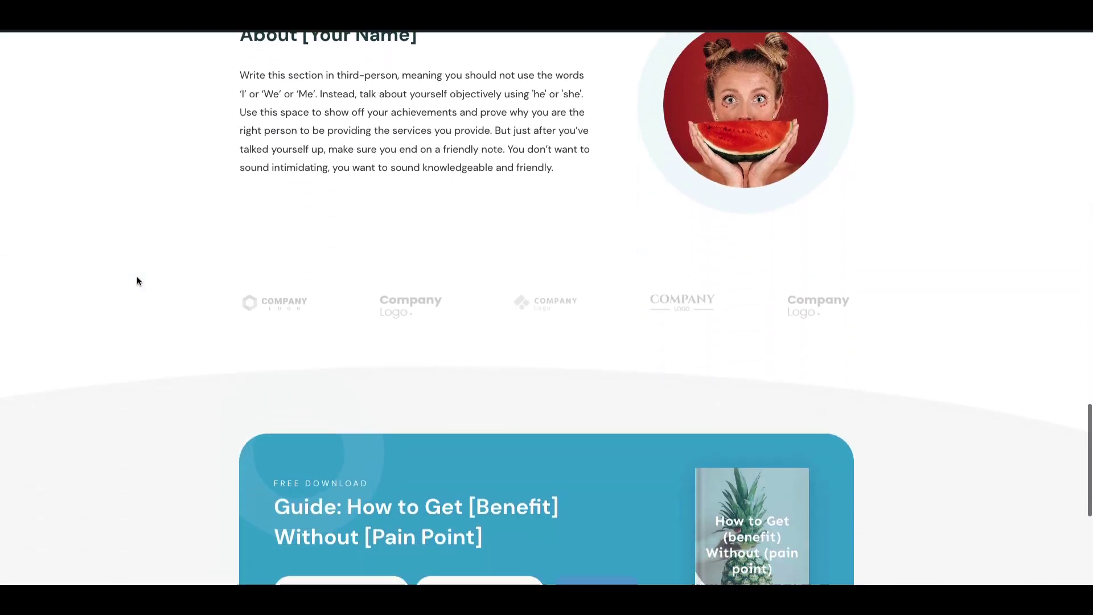
pyautogui.press('Home')
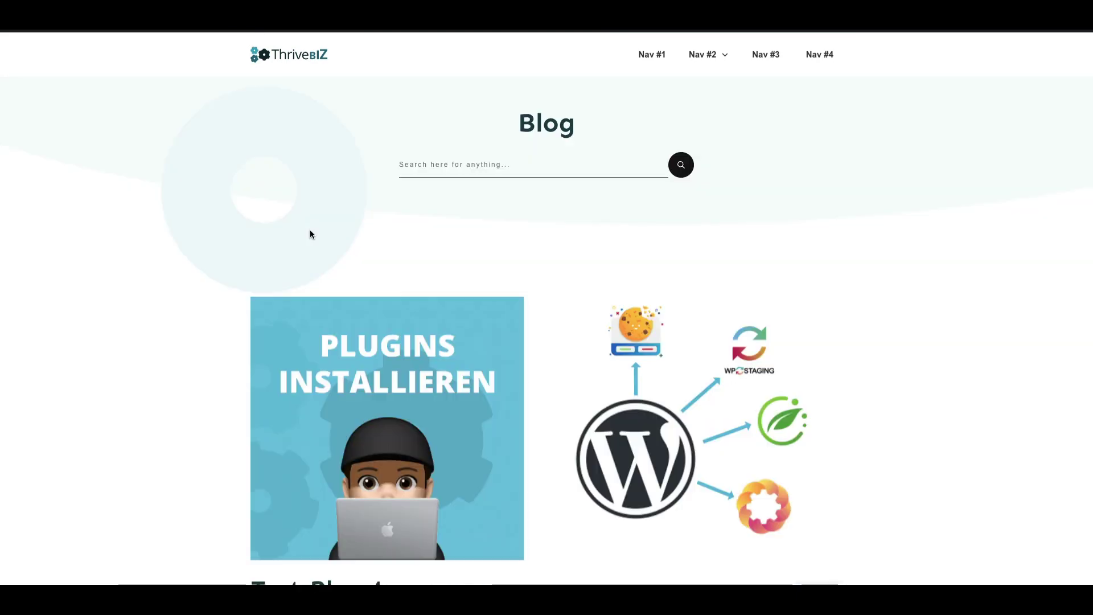
# Review the live blog page's search header, post list, pagination and call-to-action section.
pyautogui.scroll(-1, 309, 234)
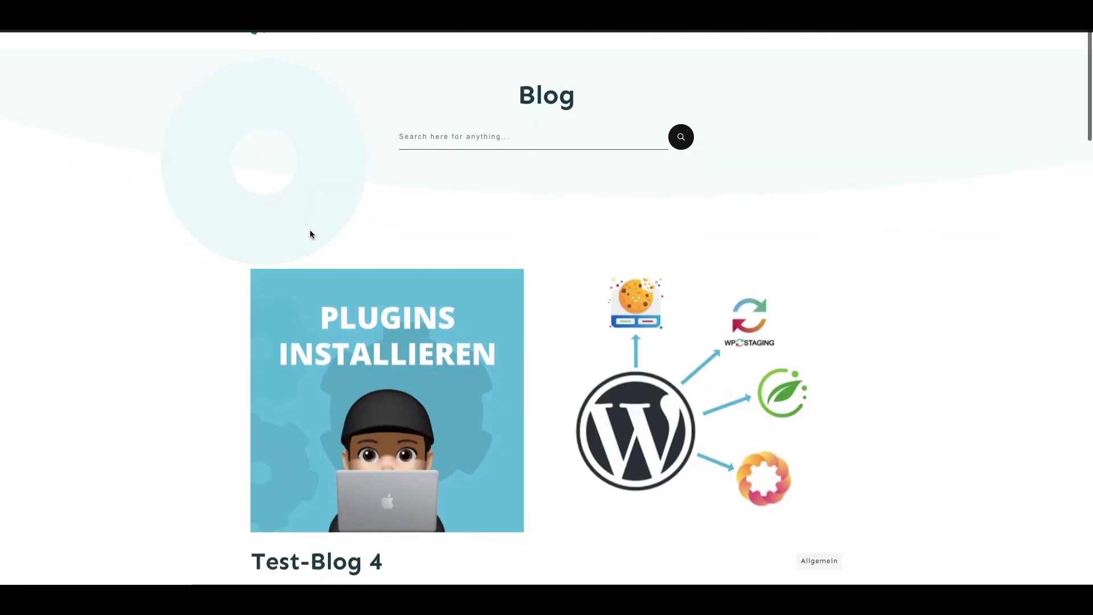
pyautogui.scroll(-12, 309, 234)
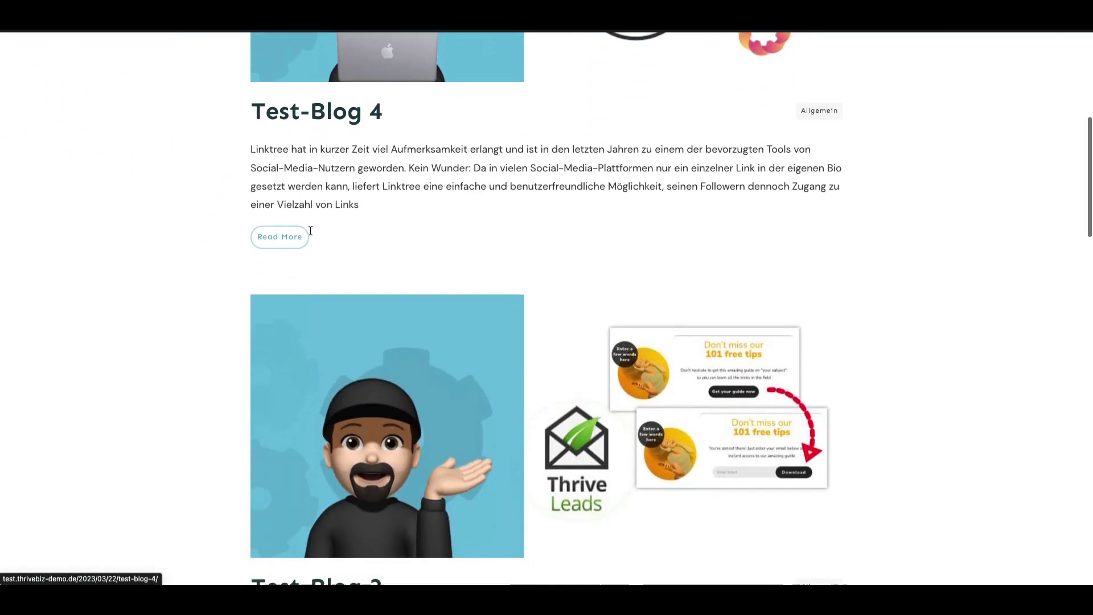
pyautogui.scroll(-10, 310, 234)
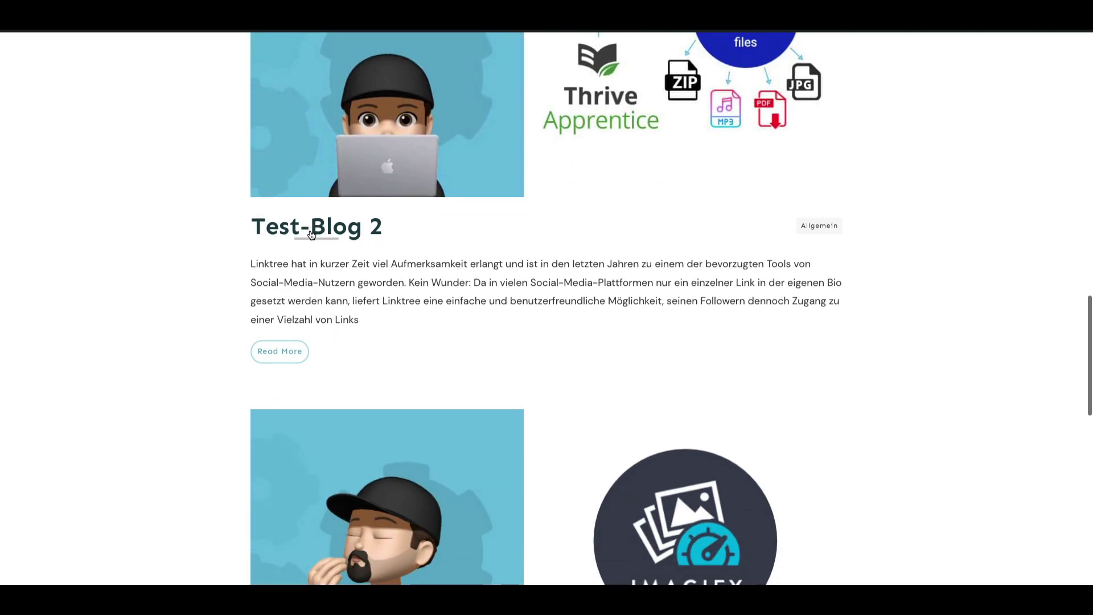
pyautogui.scroll(-5, 311, 235)
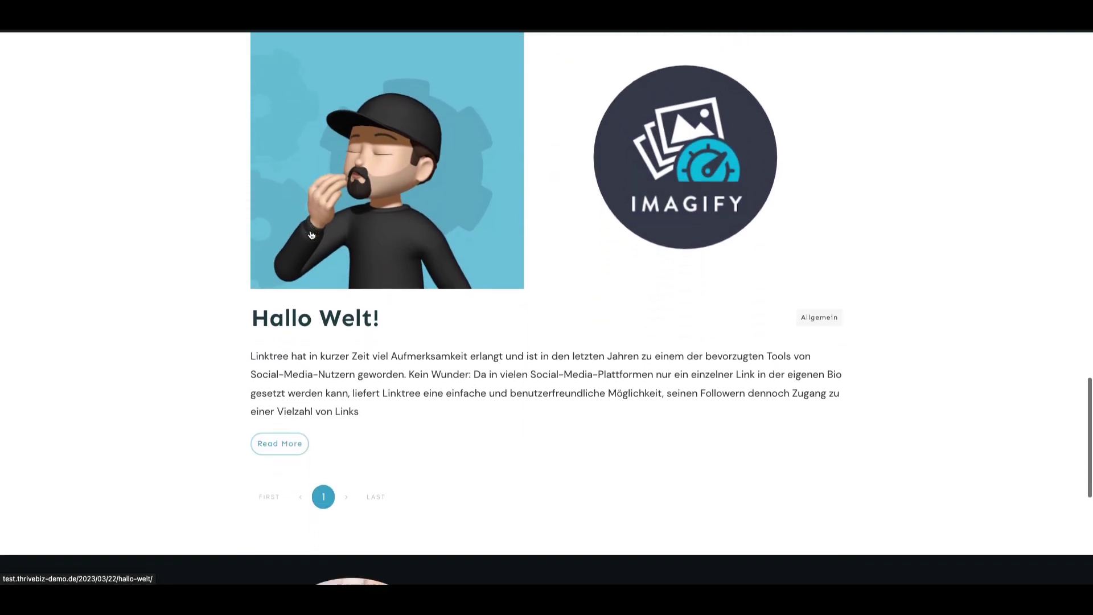
pyautogui.scroll(-3, 311, 235)
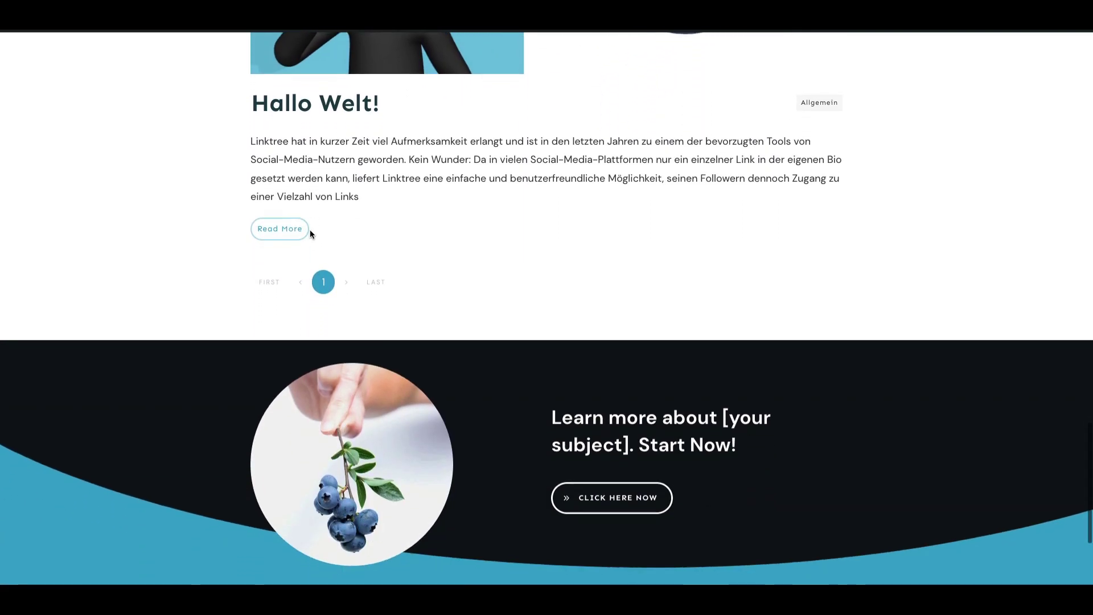
pyautogui.scroll(20, 310, 233)
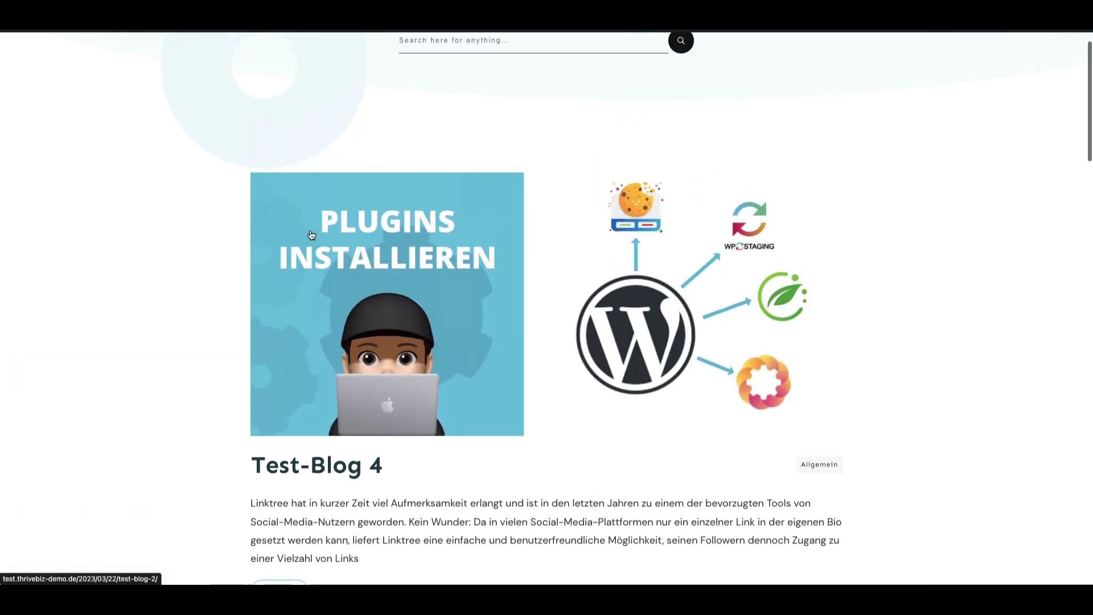